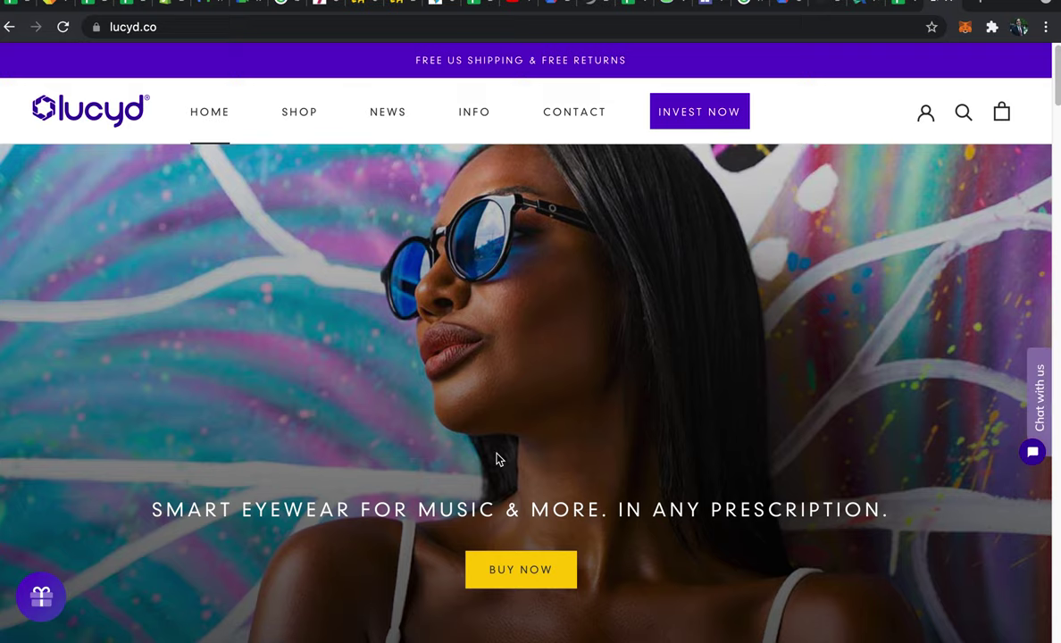
- Open the $149.99 Lucyd Lyte product page from the home page's BUY NOW button
scroll(504, 491, "down", 1)
left_click(505, 508)
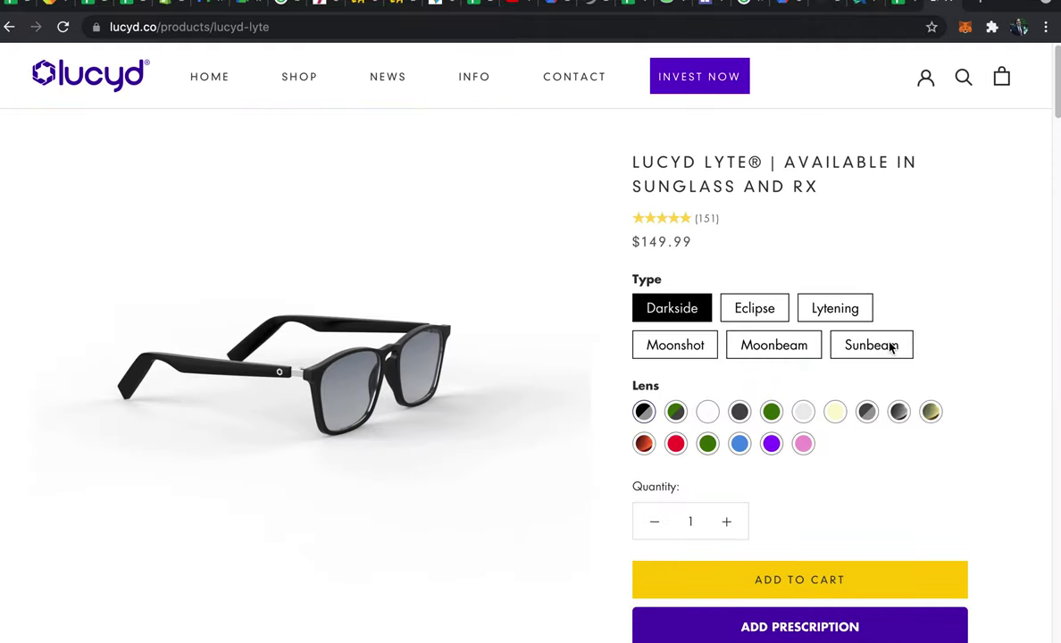
- Compare the Eclipse and Moonshot frame types, then select the clear Moonbeam type
left_click(753, 307)
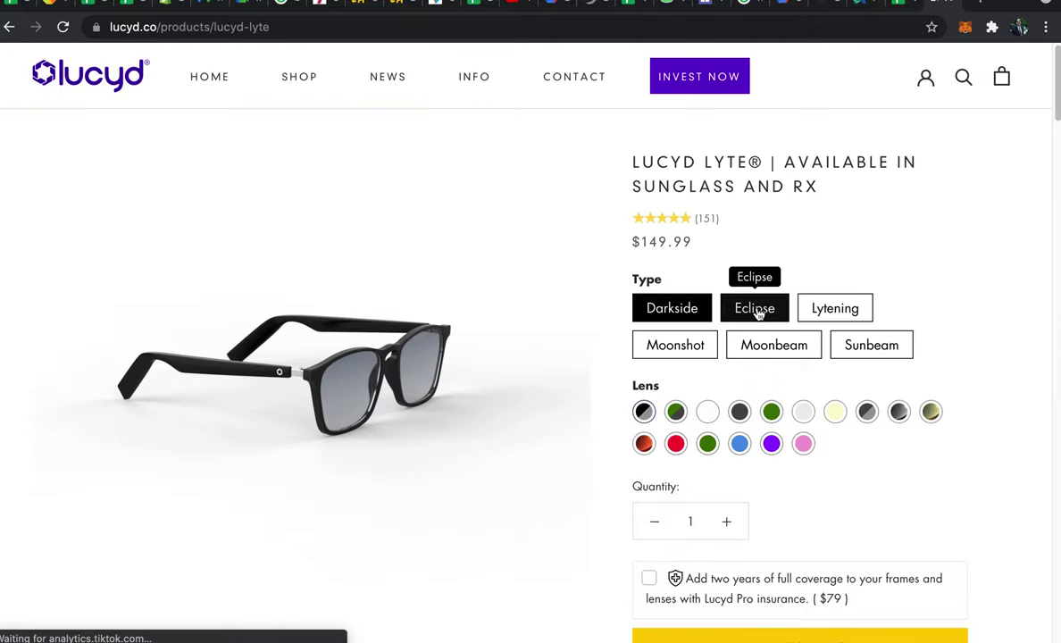
left_click(687, 356)
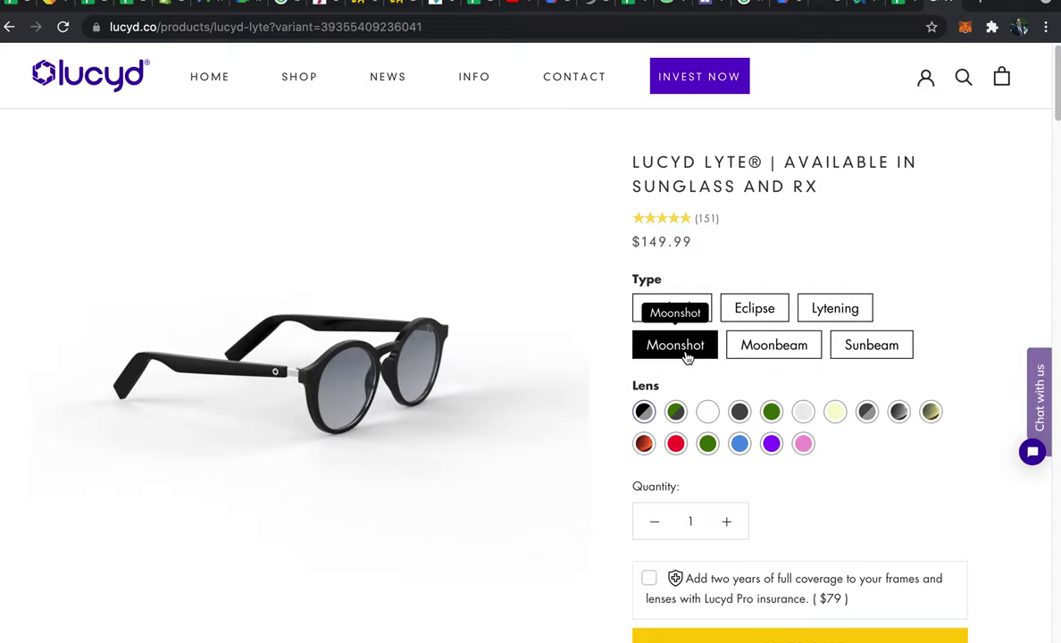
left_click(753, 353)
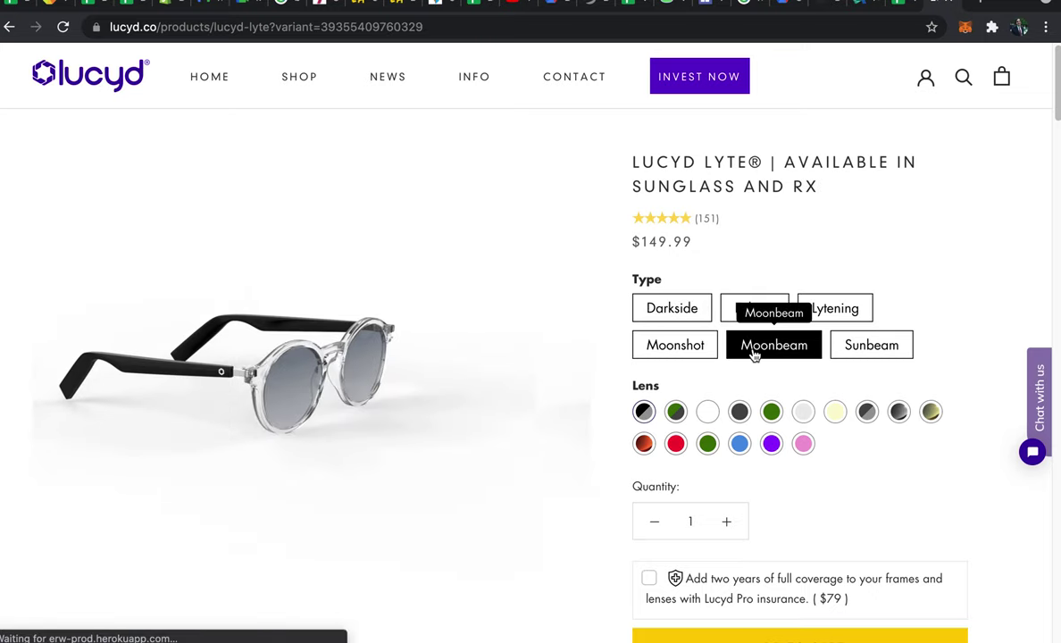
scroll(752, 353, "down", 1)
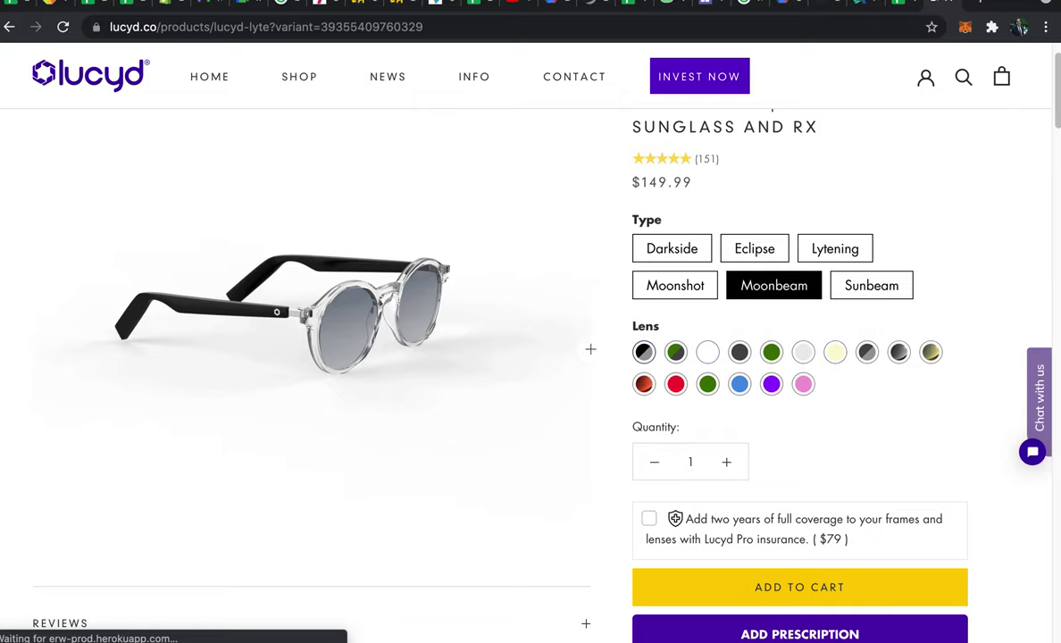
scroll(643, 352, "up", 1)
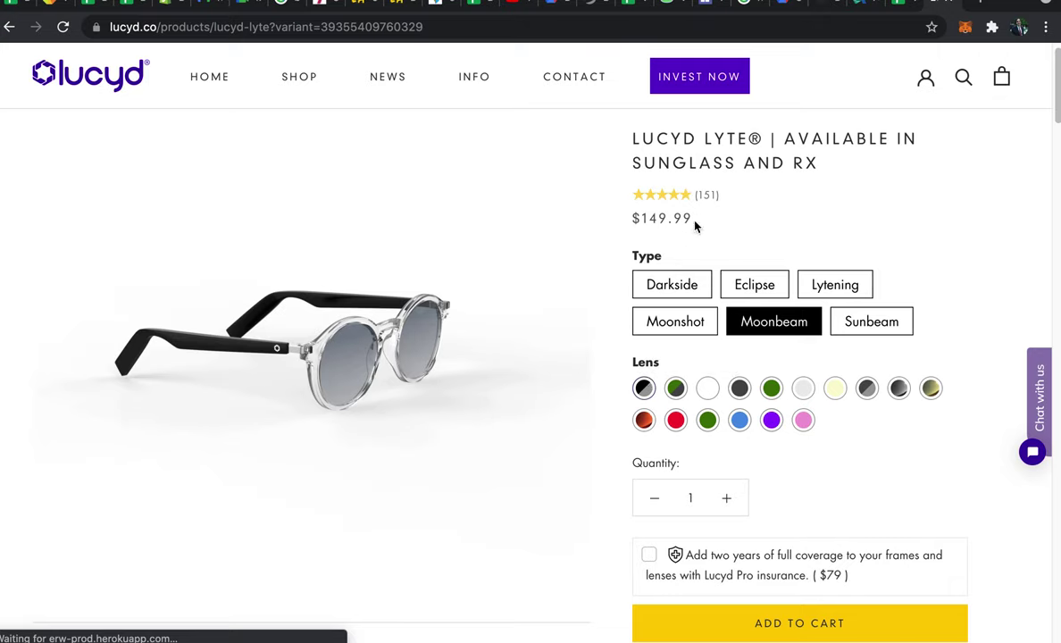
- Preview the first row of tints: Ban Green, clear, black, green, Blue Light Clear AR, Blue Light+ Yellow
left_click(674, 389)
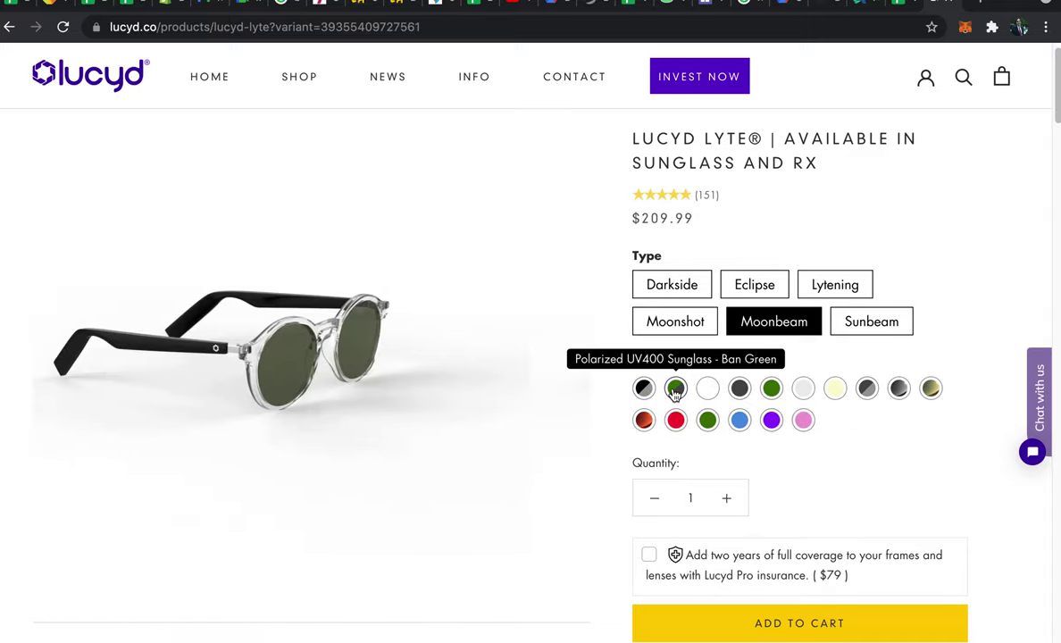
left_click(707, 390)
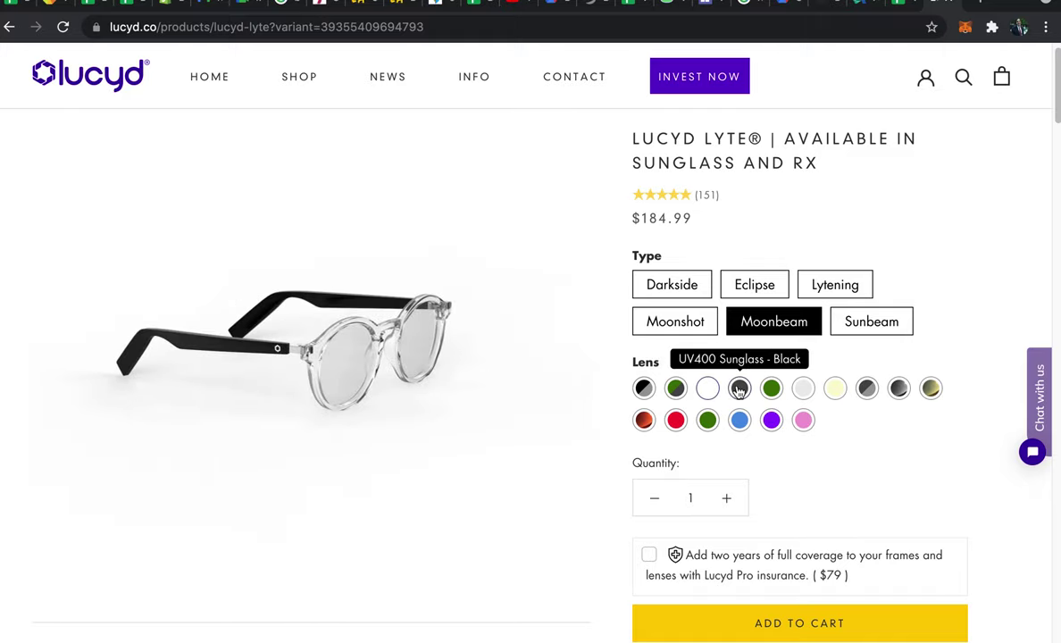
left_click(738, 389)
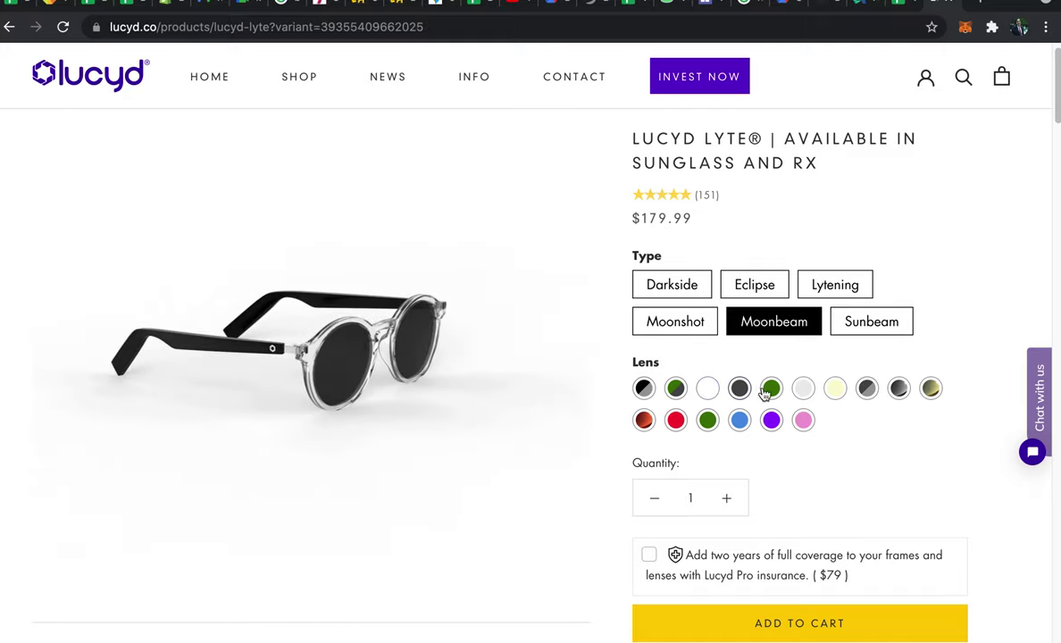
left_click(771, 389)
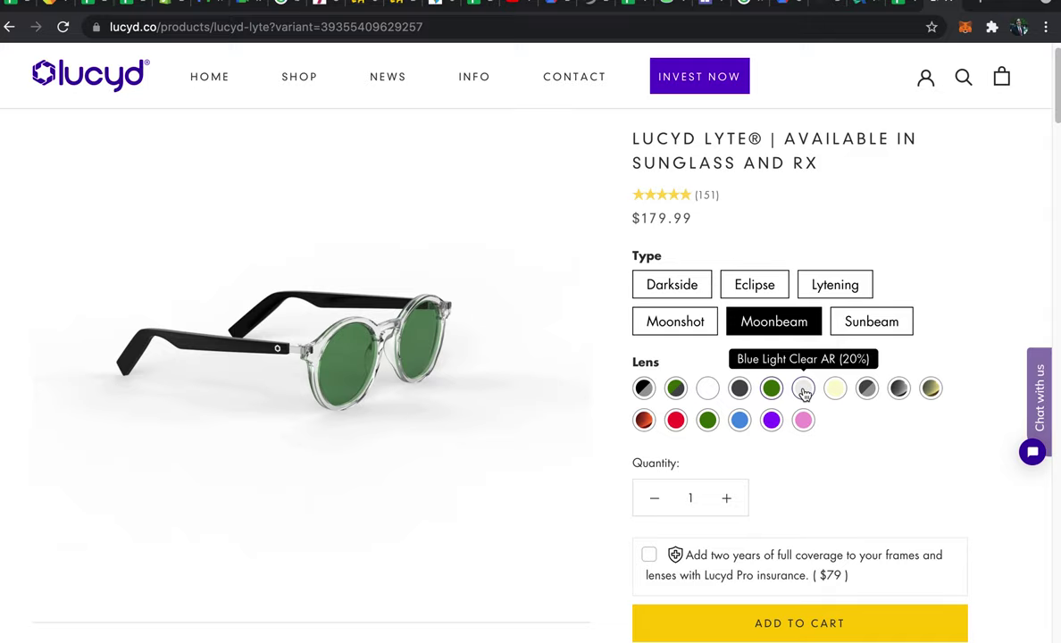
left_click(803, 389)
left_click(837, 391)
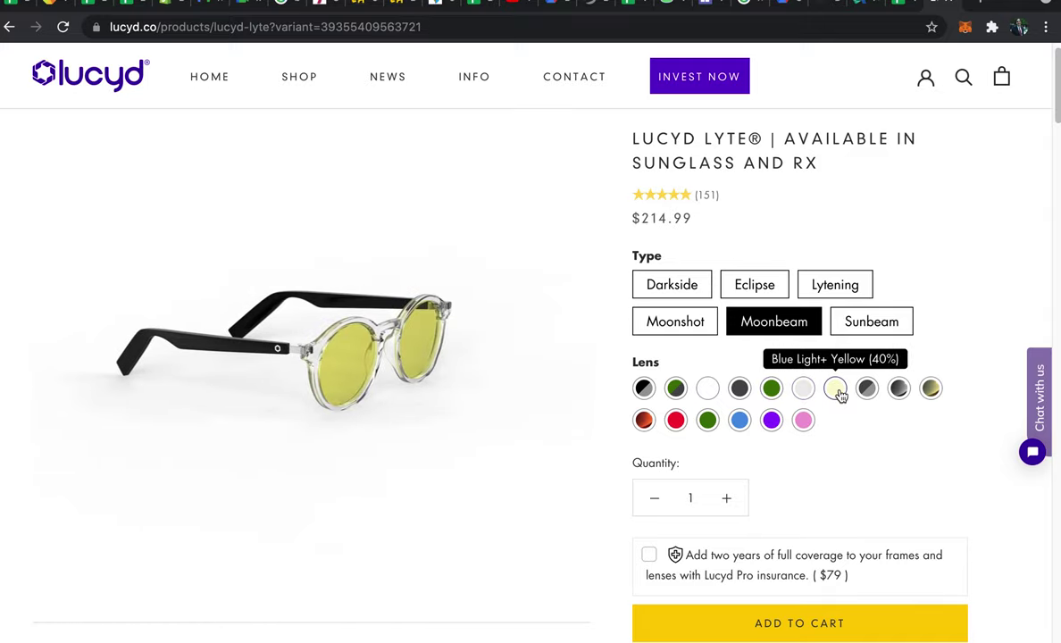
left_click(866, 389)
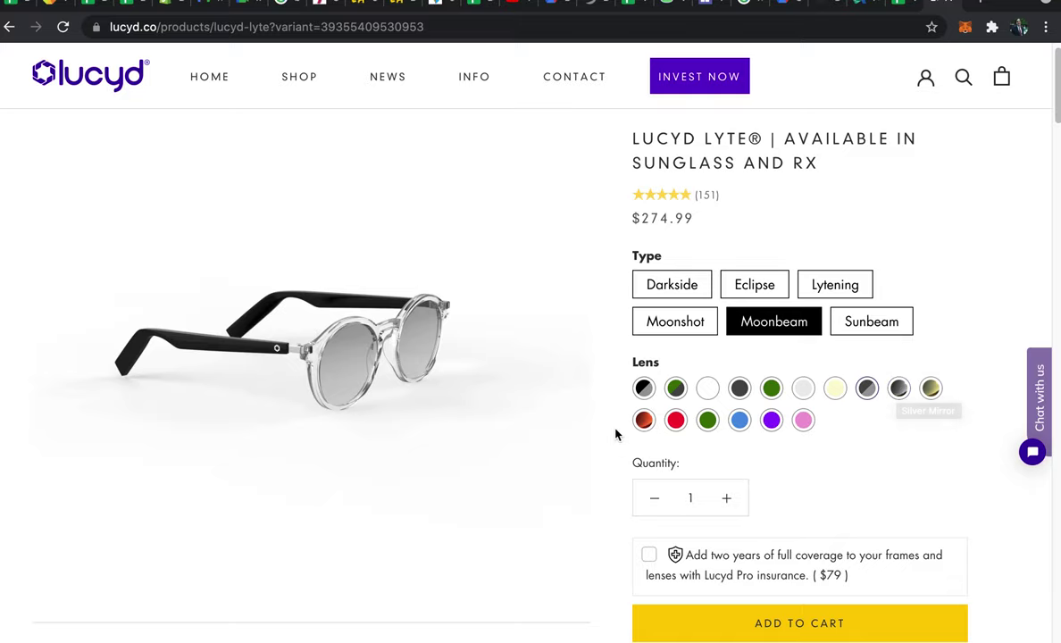
- Preview the mirrored, red, green and blue lenses, settling on purple at $214.99
left_click(642, 422)
left_click(675, 421)
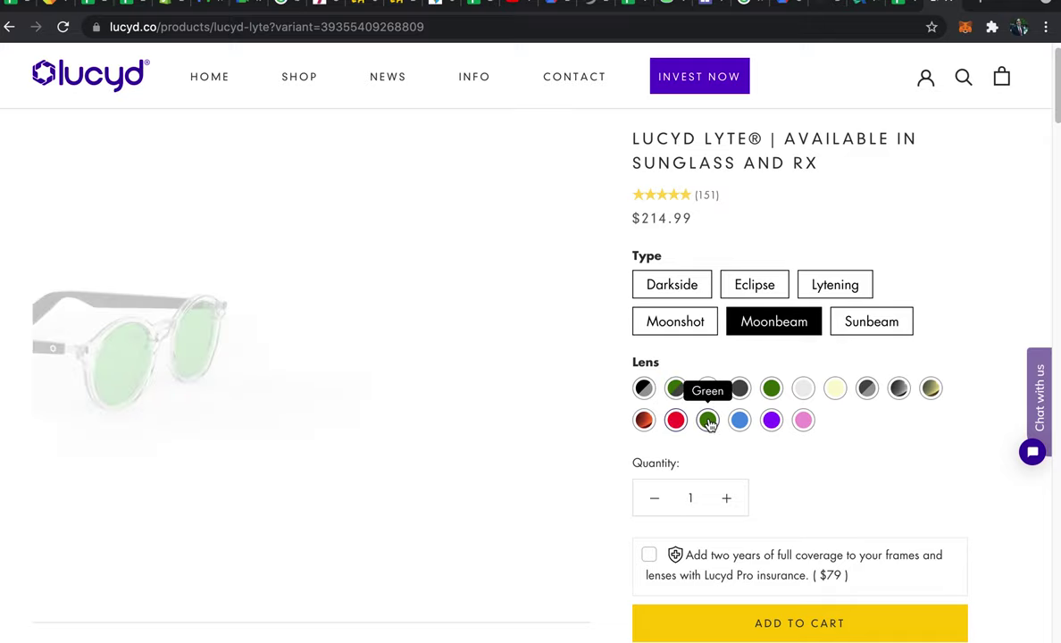
left_click(707, 422)
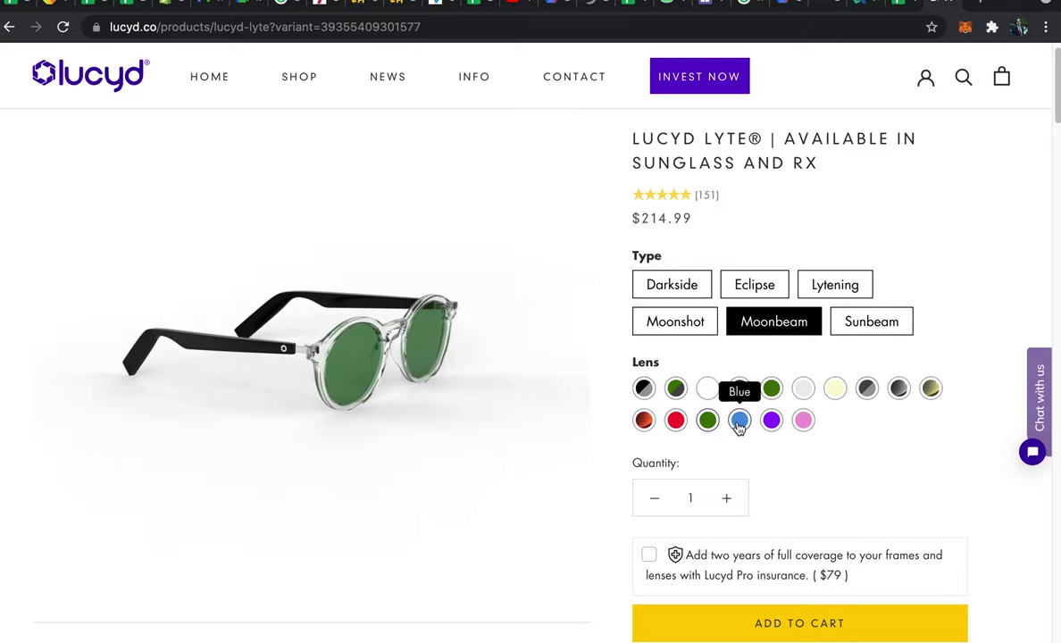
left_click(740, 421)
left_click(769, 422)
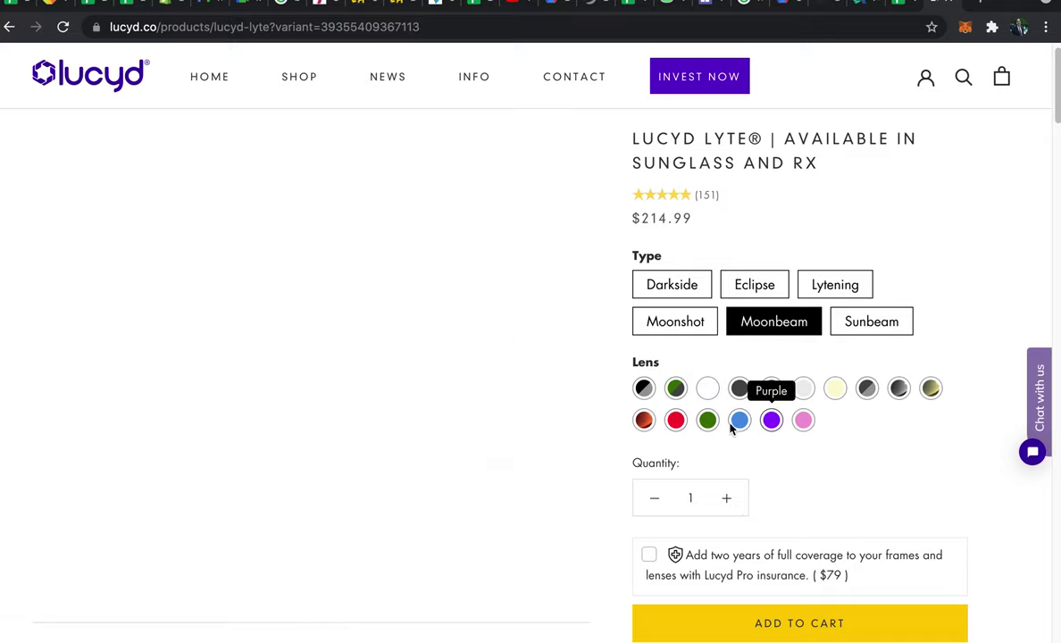
- Add two years of Lucyd Pro insurance to the Moonbeam glasses
scroll(722, 431, "down", 1)
scroll(705, 484, "down", 1)
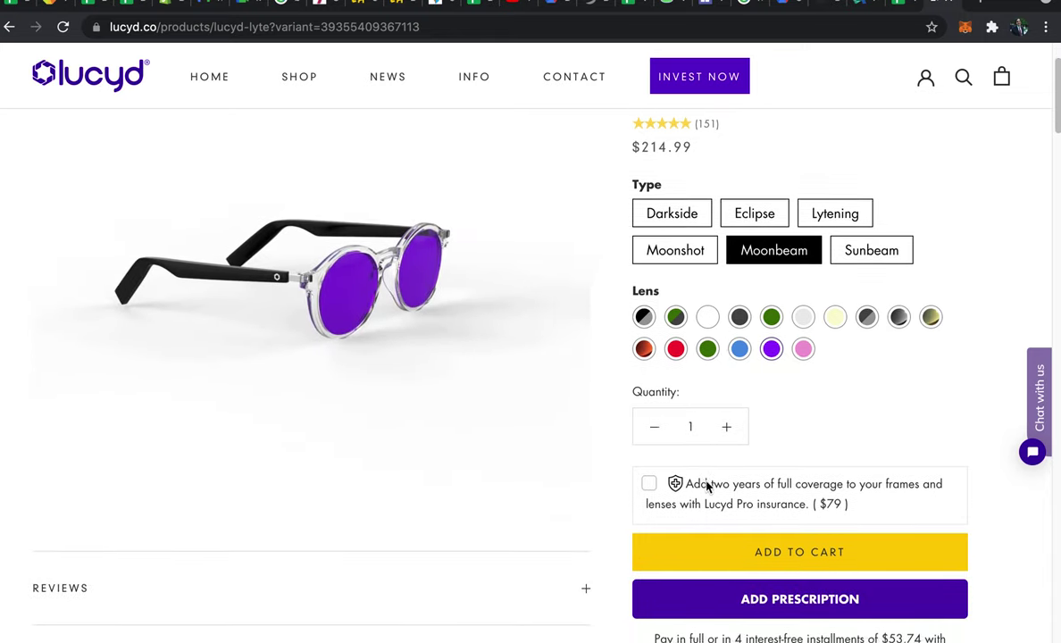
scroll(705, 466, "up", 2)
scroll(708, 464, "down", 2)
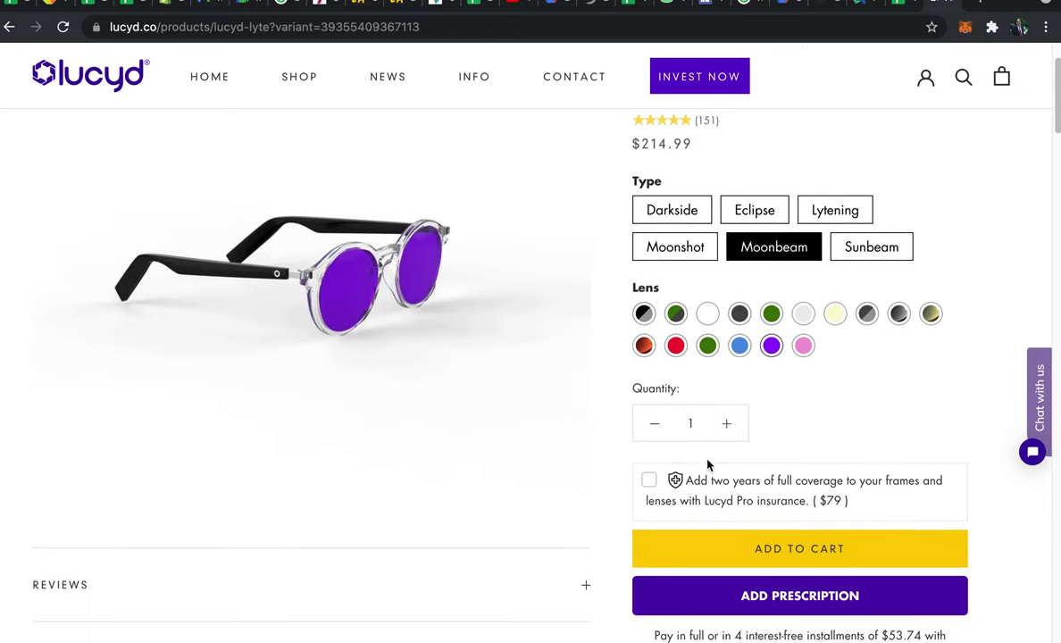
left_click(648, 478)
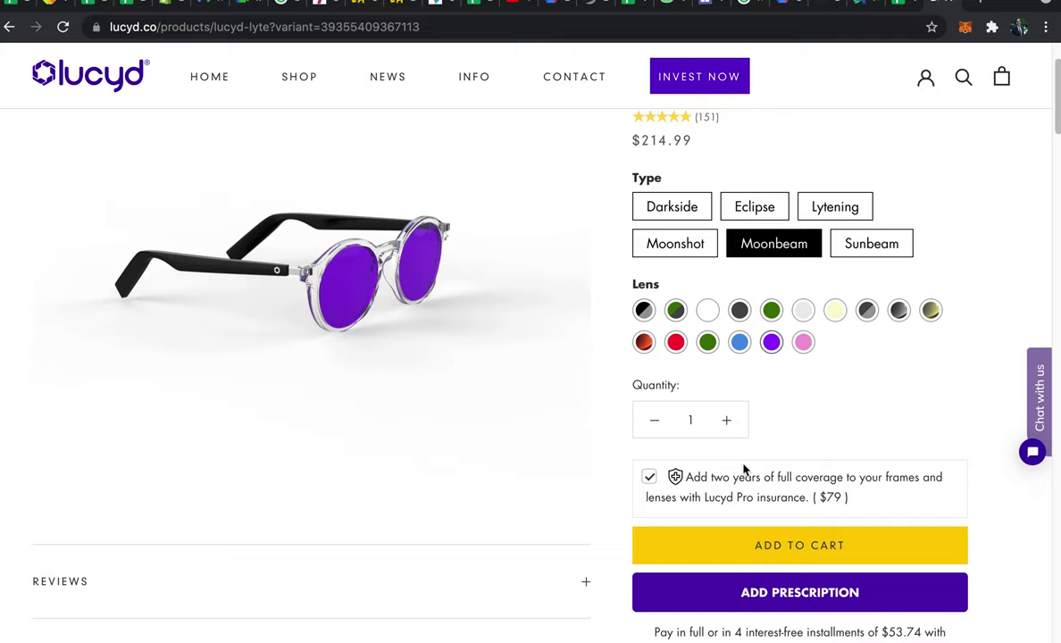
- Switch the lenses to Clear Anti-reflective and begin adding a prescription
scroll(744, 469, "down", 1)
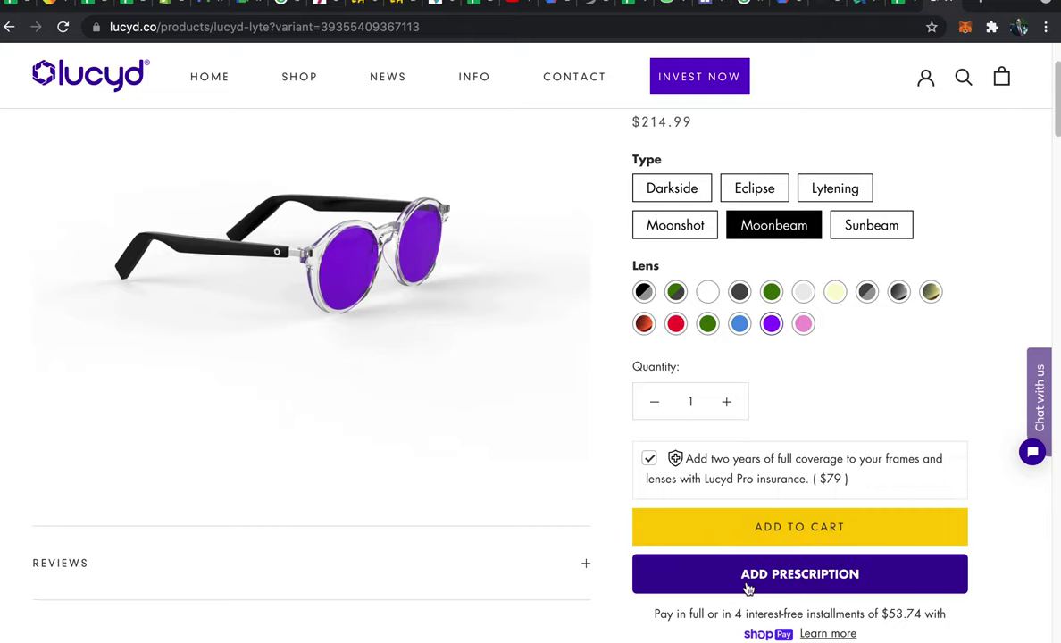
scroll(750, 582, "down", 1)
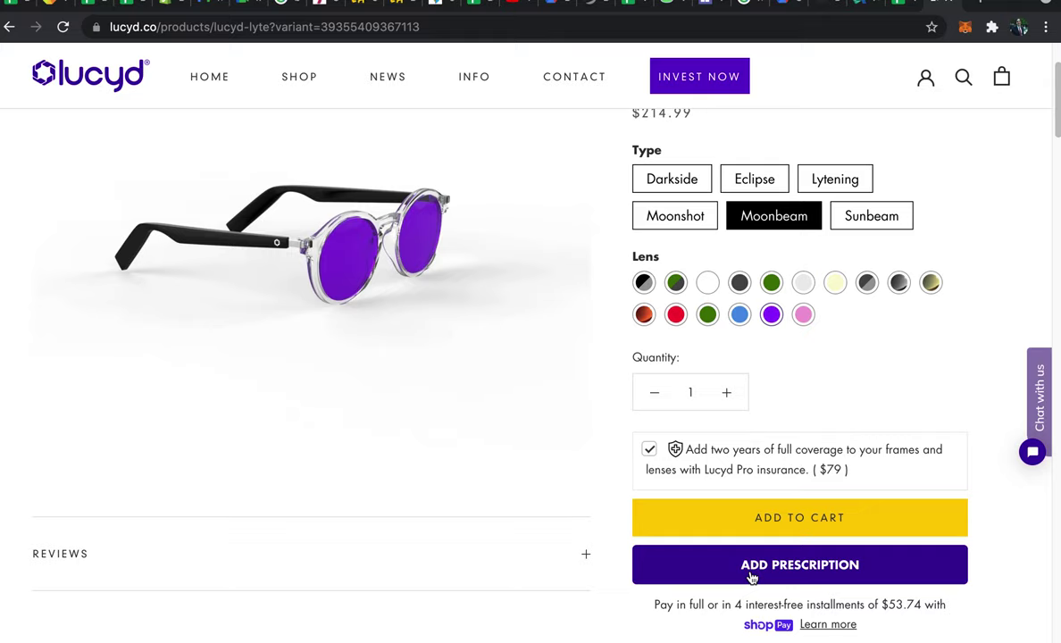
left_click(705, 282)
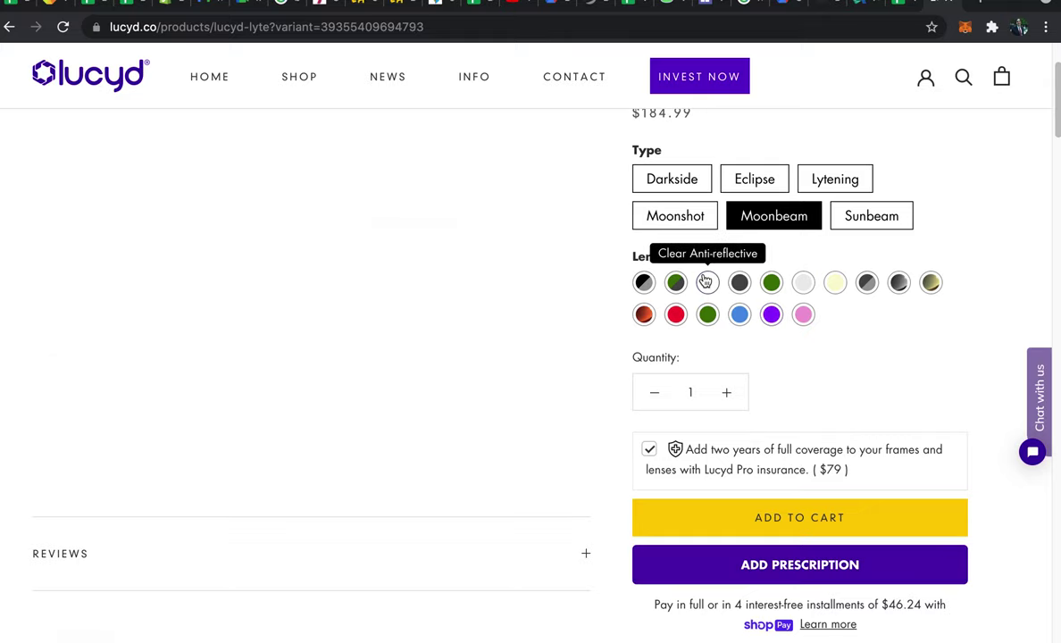
scroll(759, 332, "up", 1)
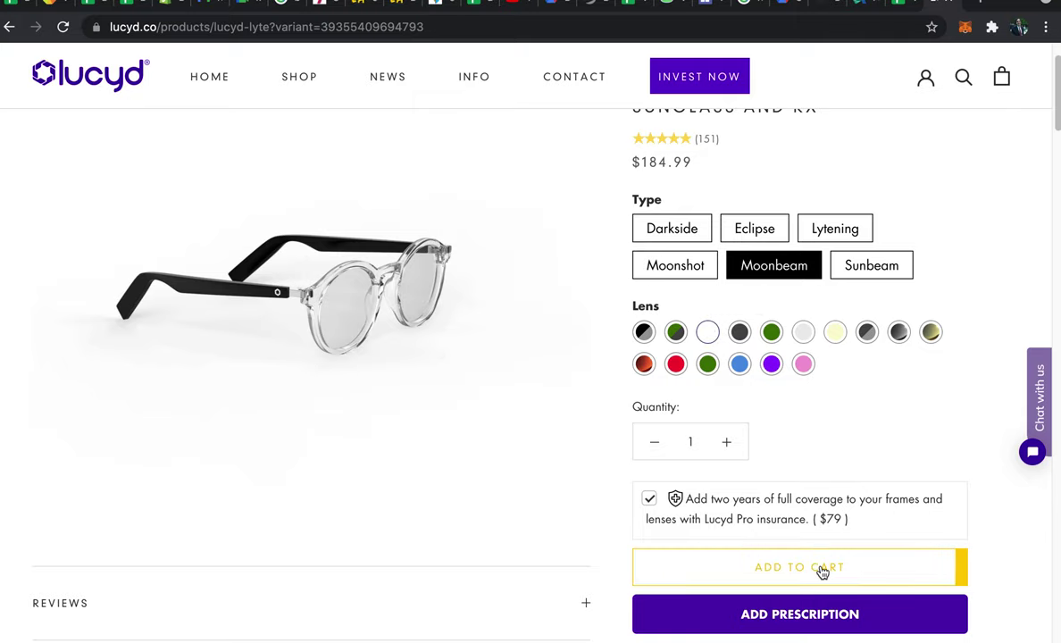
left_click(800, 615)
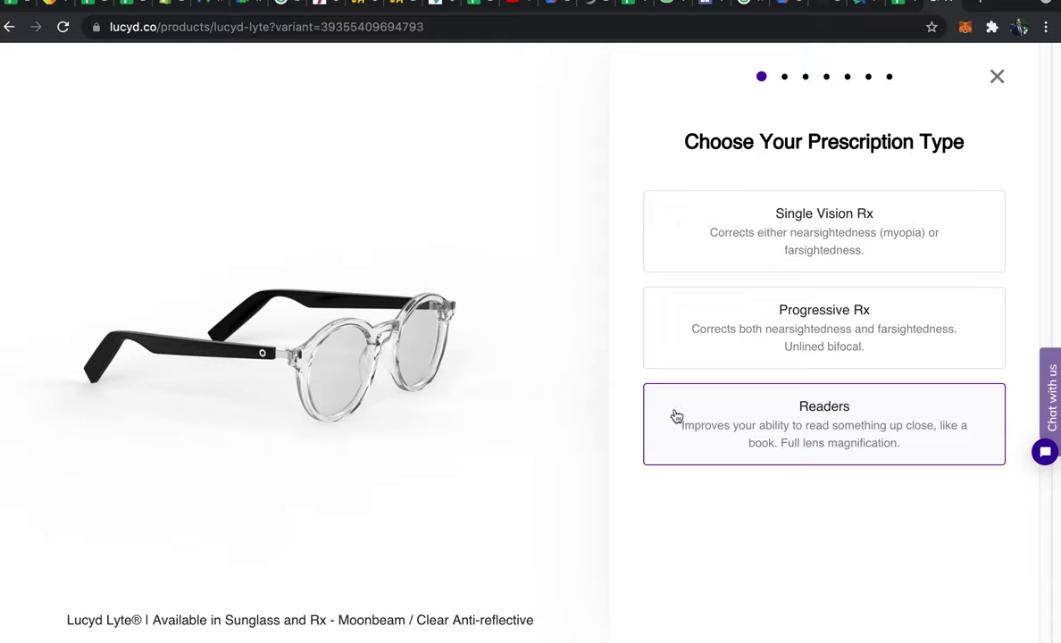
- Choose a Single Vision Rx prescription, supplied as an uploaded file
left_click(850, 250)
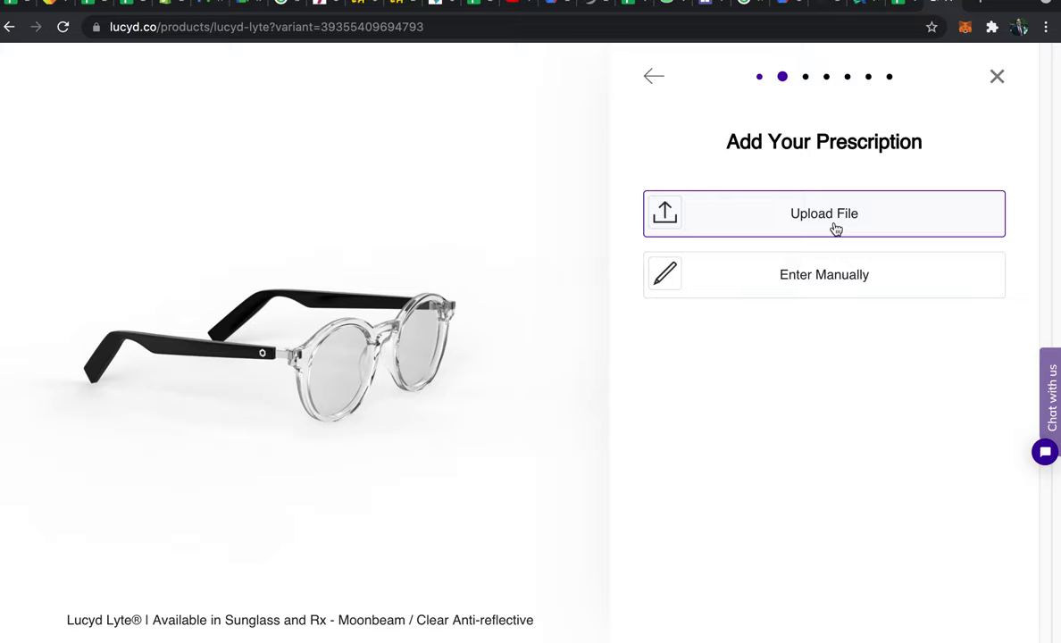
left_click(836, 229)
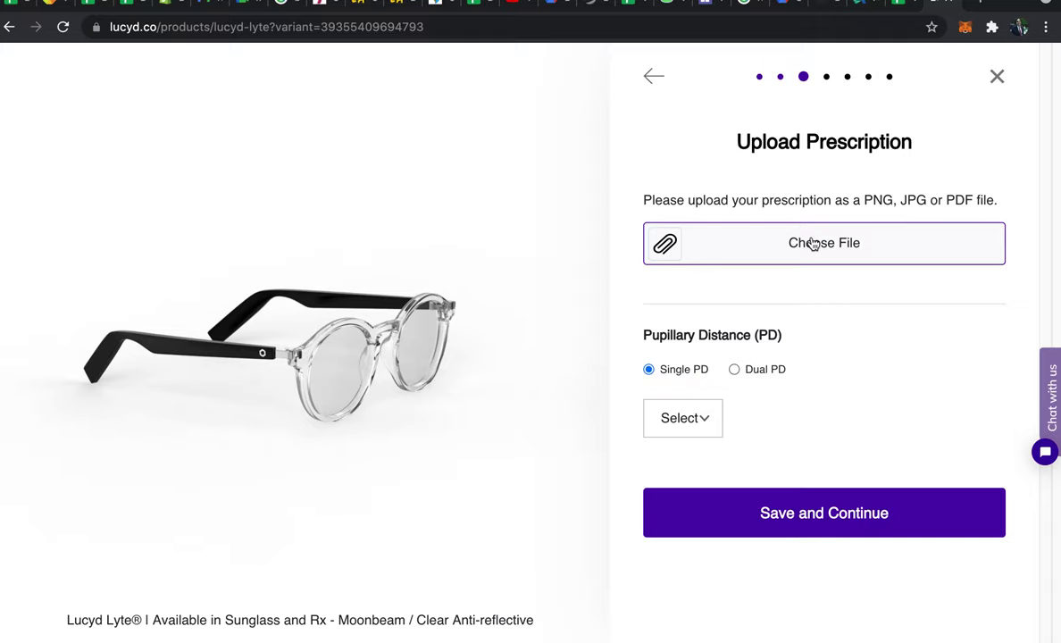
- Upload the first image in Downloads as the prescription and set single PD to 55
left_click(813, 243)
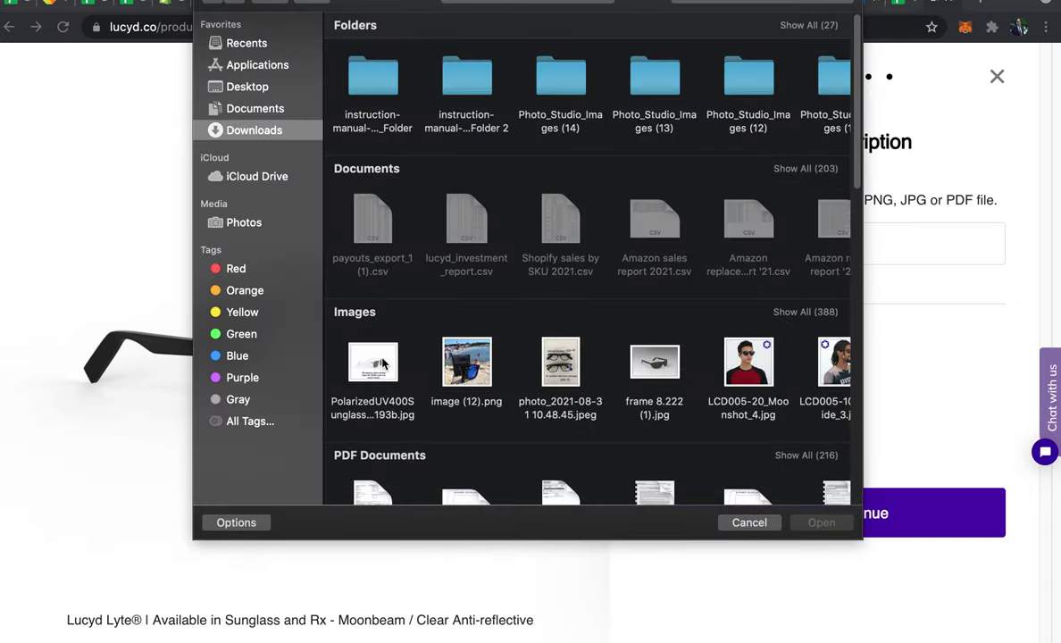
double_click(382, 364)
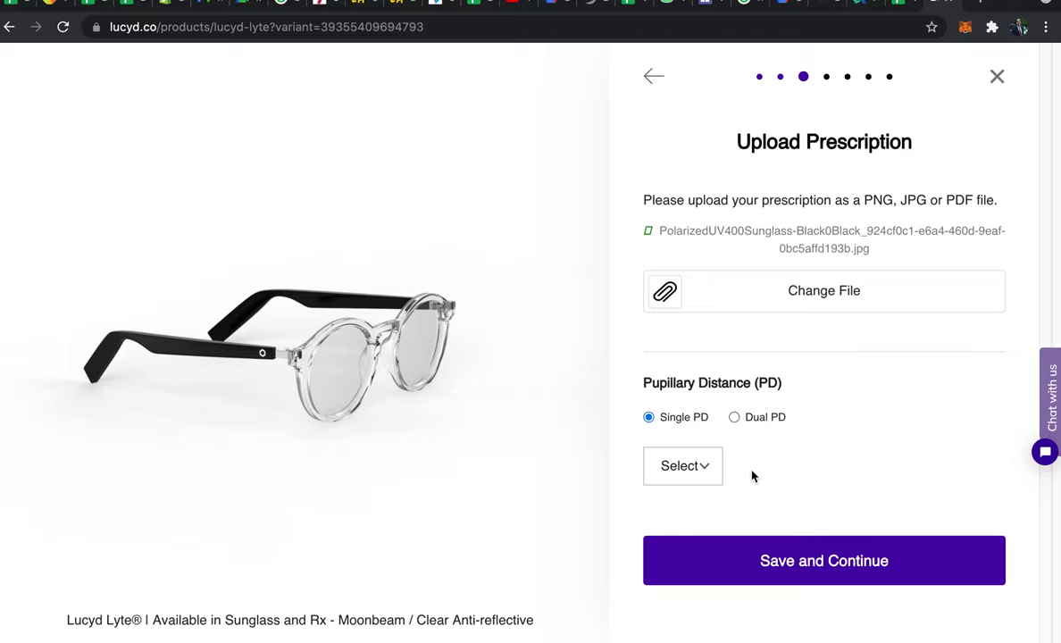
left_click(692, 485)
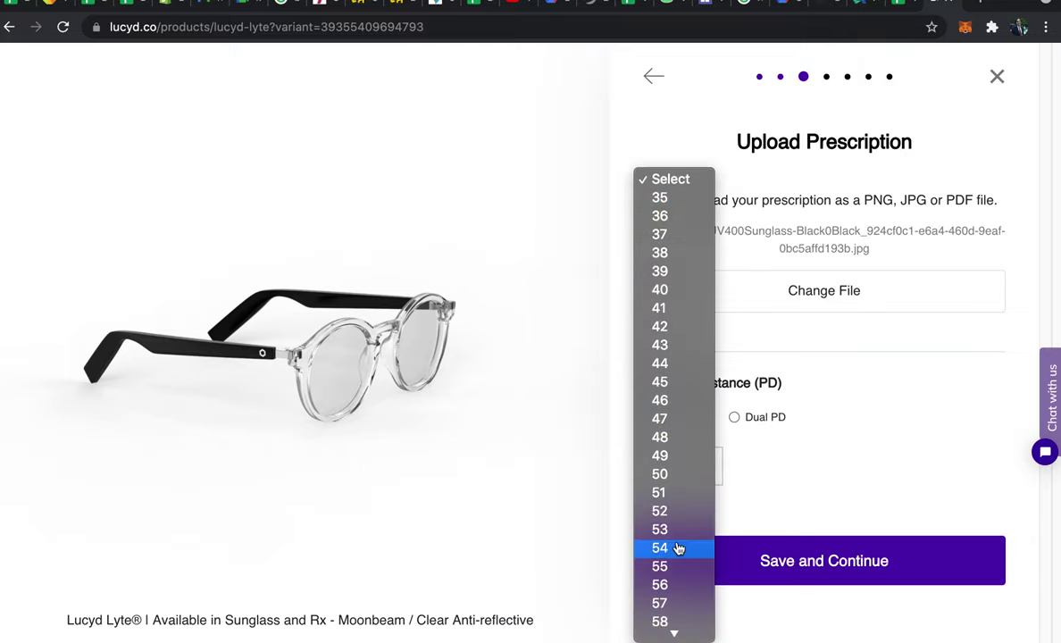
left_click(670, 568)
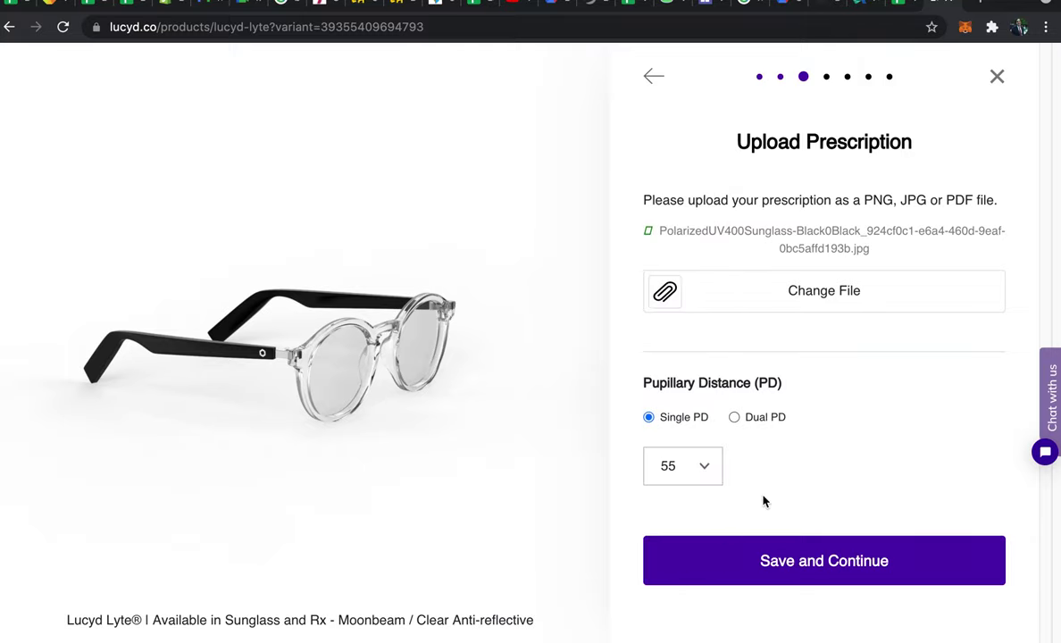
- Briefly try Dual PD, return to Single PD, and save the prescription
left_click(734, 417)
left_click(692, 490)
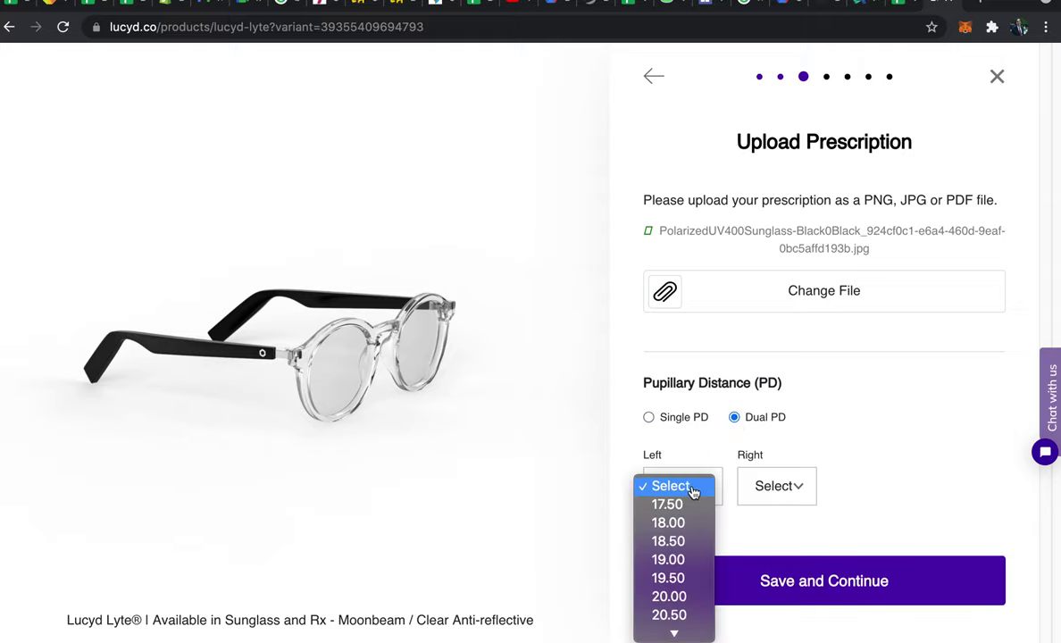
left_click(733, 433)
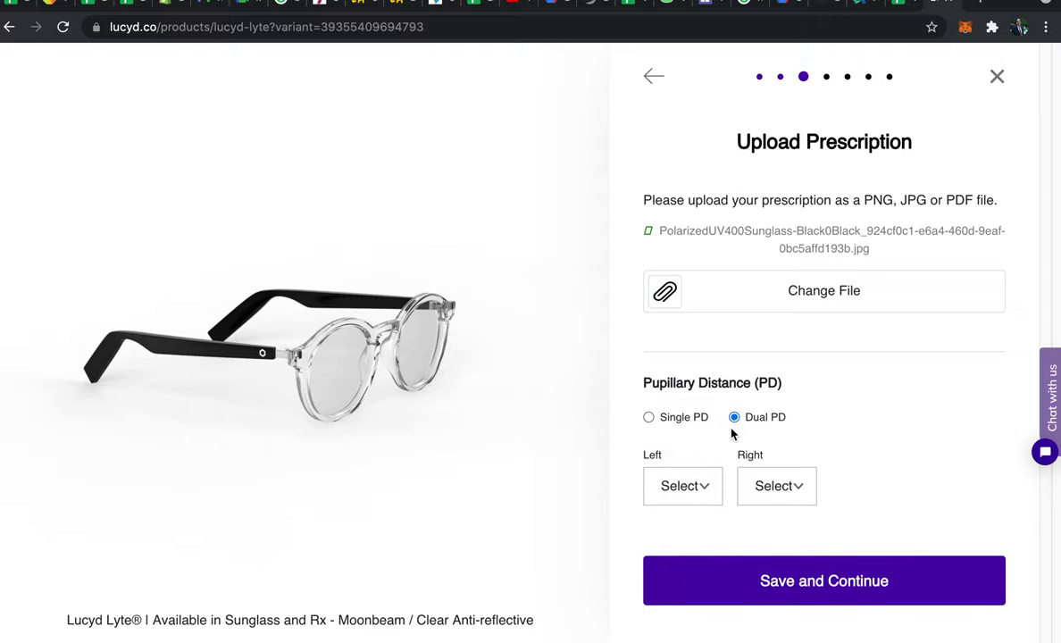
left_click(701, 423)
left_click(713, 552)
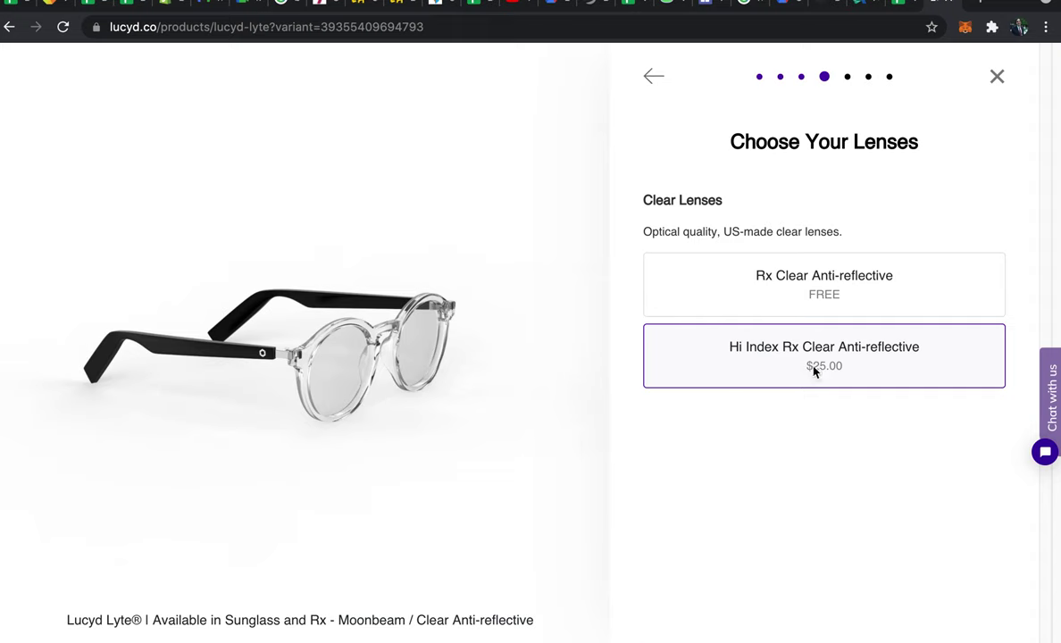
left_click(814, 371)
- Review the order summary's Moonbeam frame, Clear Anti-reflective and Hi Index lens lines
scroll(748, 360, "down", 1)
scroll(749, 361, "up", 1)
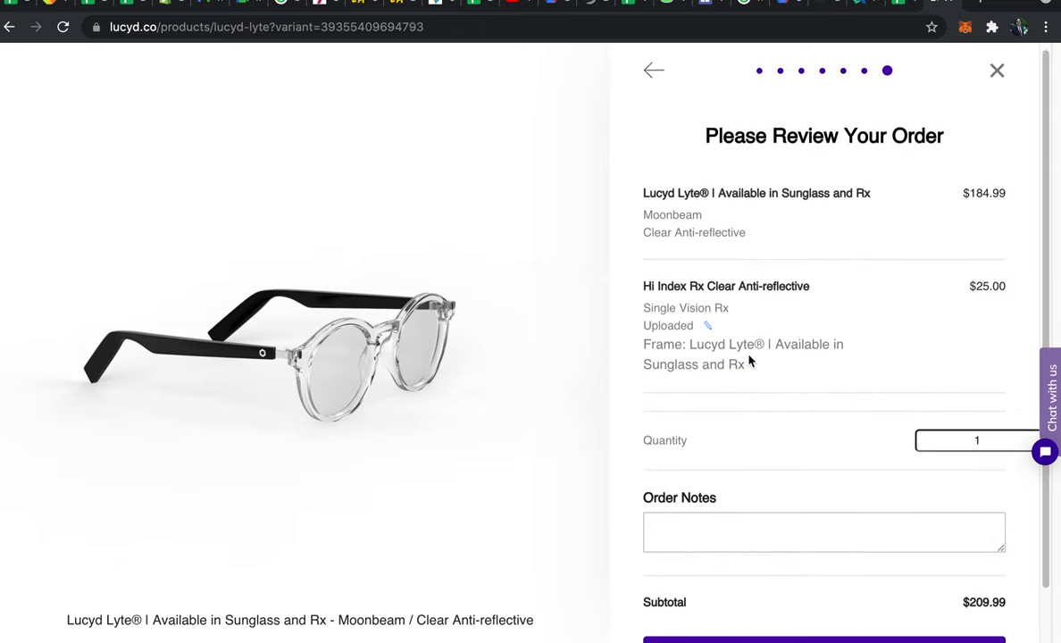
left_click_drag(792, 241, 634, 190)
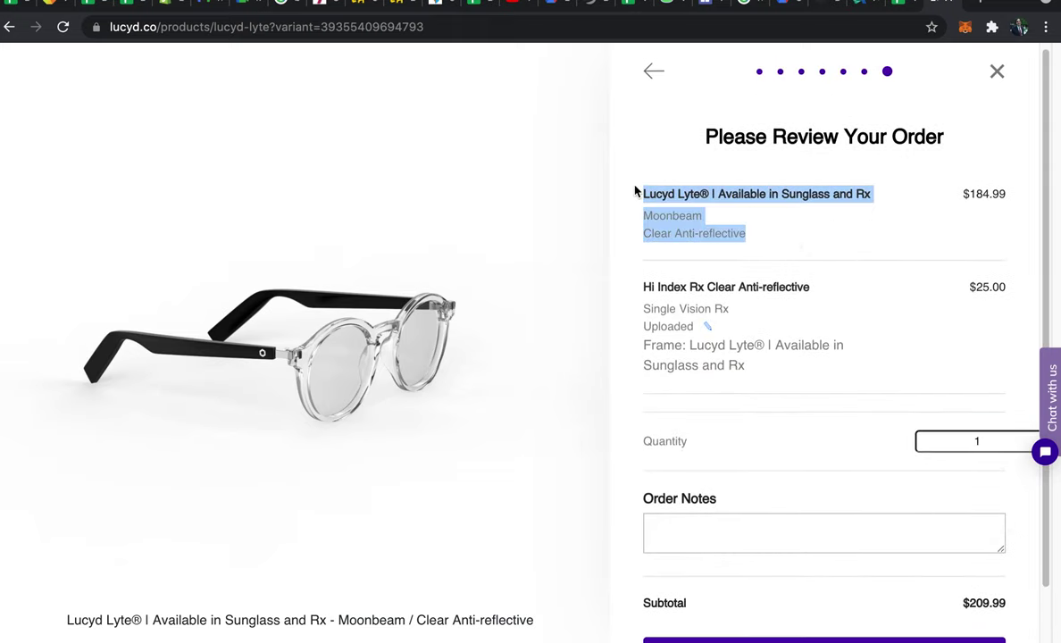
triple_click(704, 236)
left_click(704, 286)
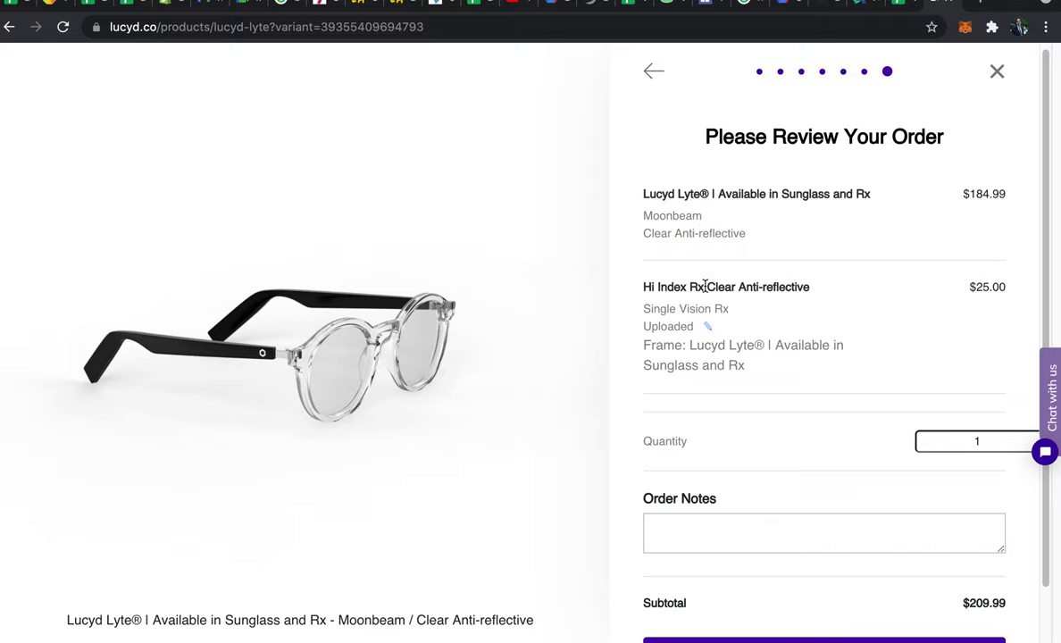
left_click_drag(648, 287, 897, 349)
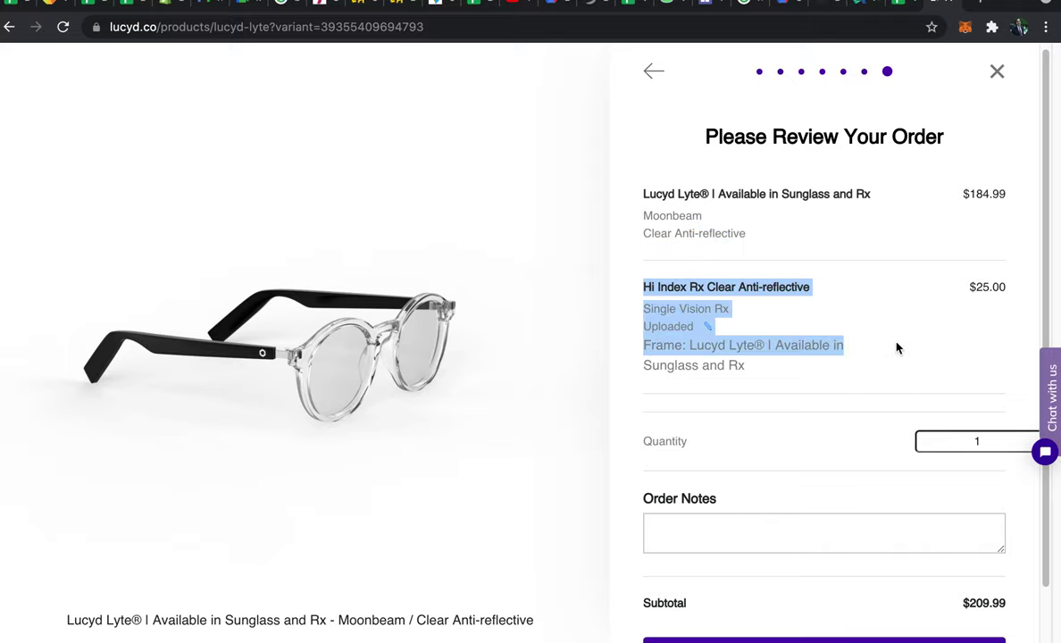
left_click(898, 348)
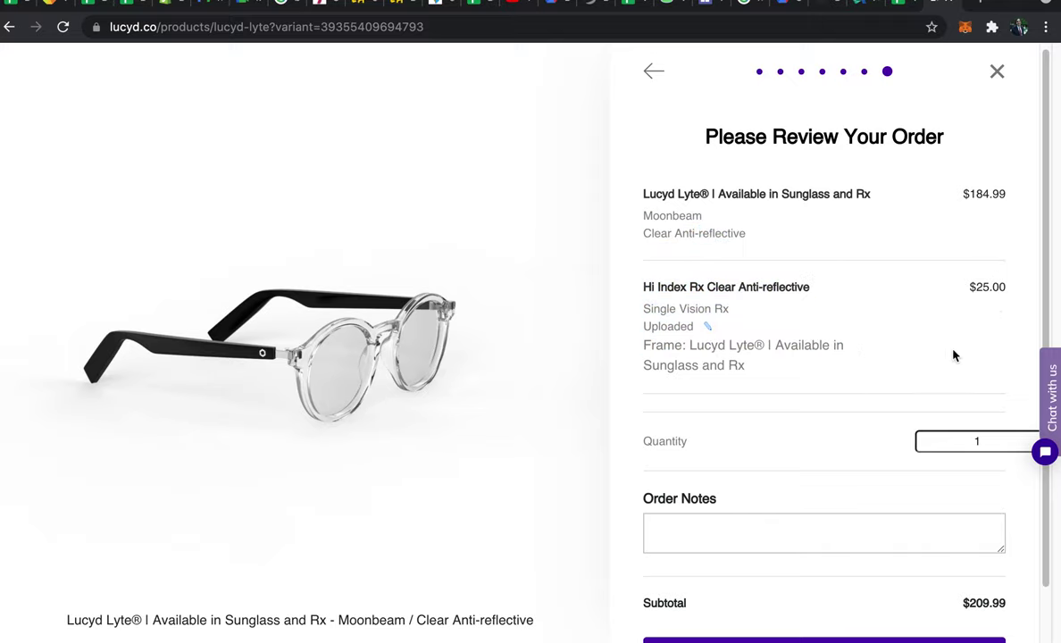
- Confirm the quantity of 1 and add the $209.99 order to the cart
scroll(953, 355, "down", 1)
double_click(985, 384)
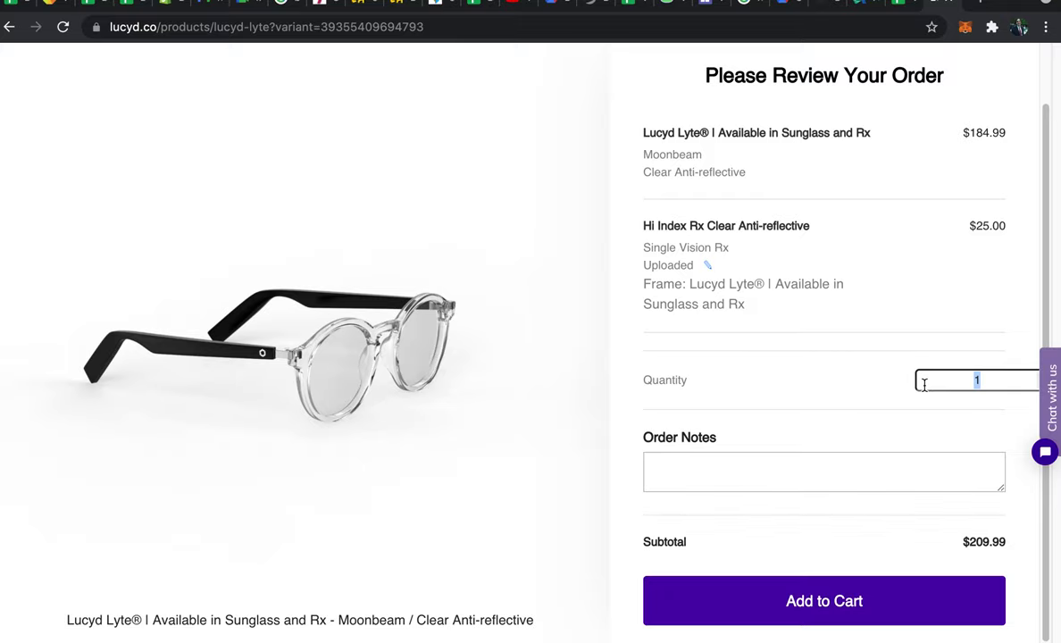
left_click(893, 377)
scroll(892, 377, "down", 1)
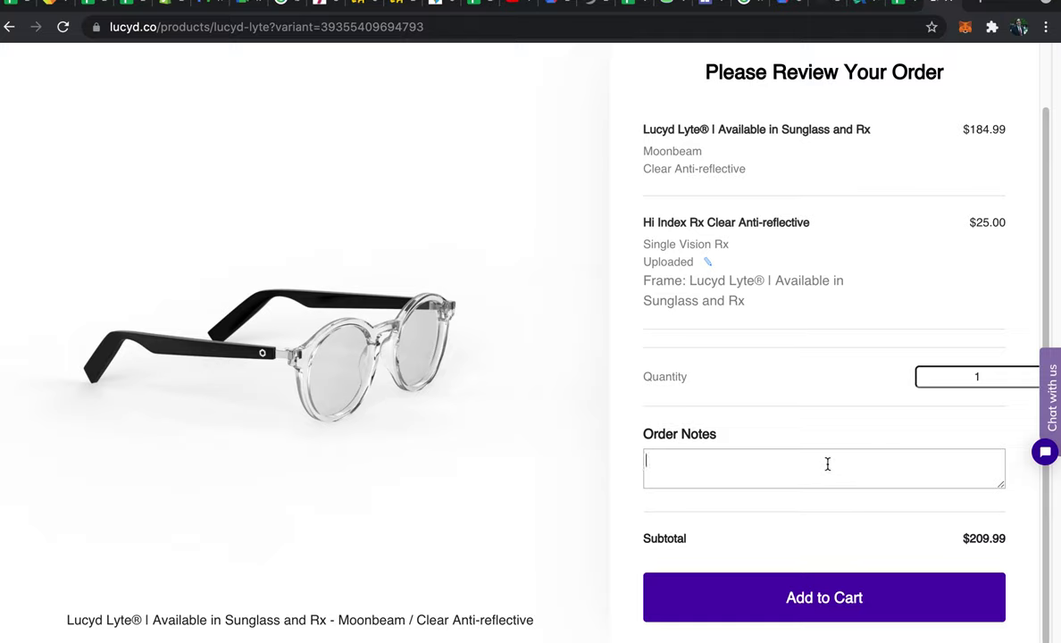
left_click(805, 598)
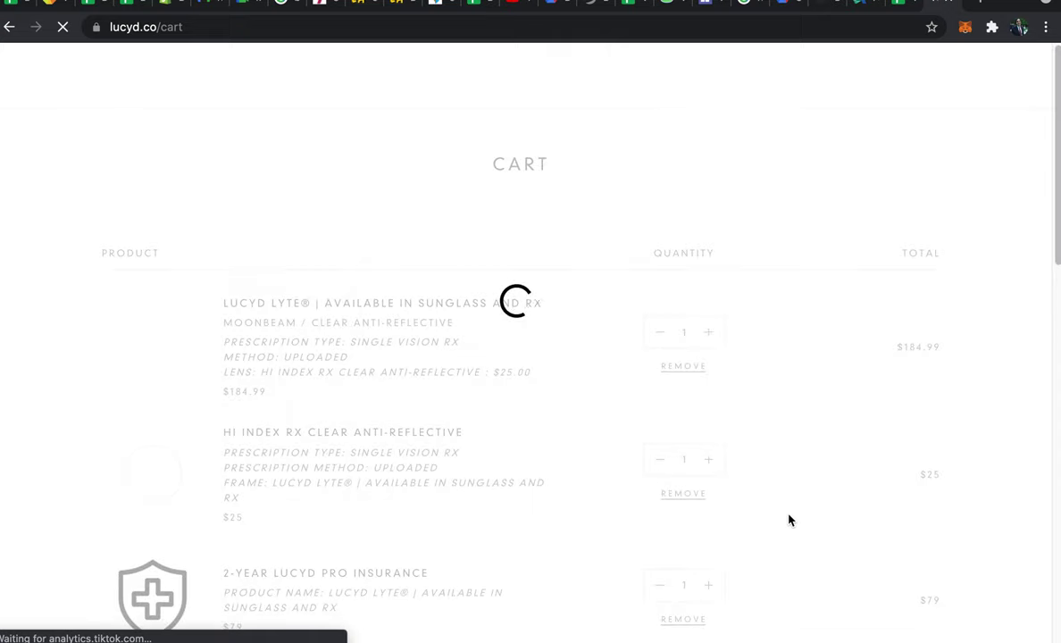
- Scroll through the cart's Moonbeam frame, Hi Index lenses and Pro insurance to the $288.99 total
scroll(693, 481, "down", 2)
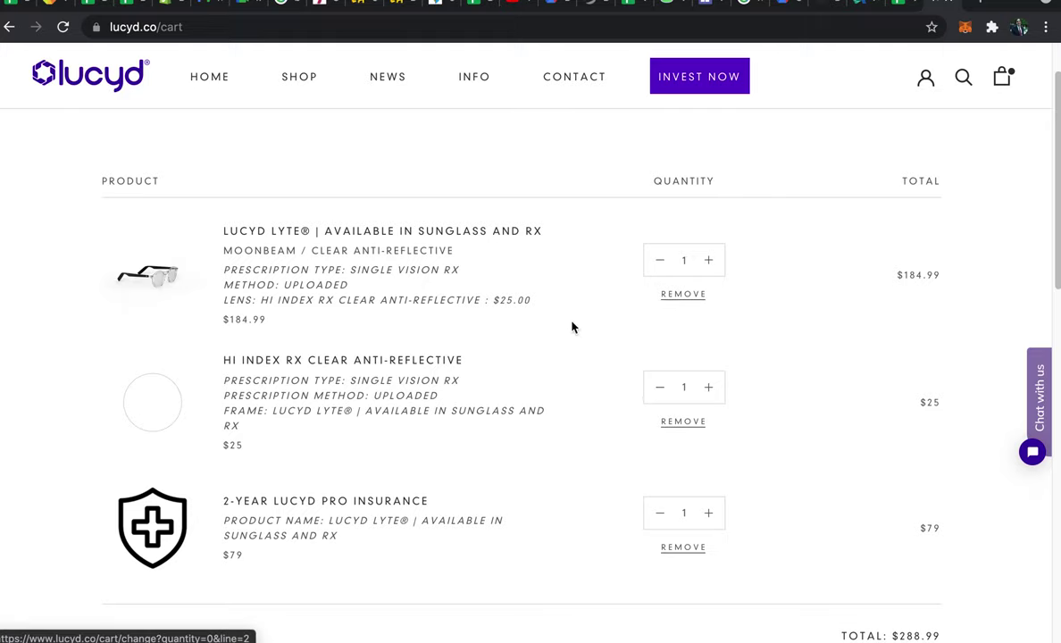
scroll(213, 552, "down", 1)
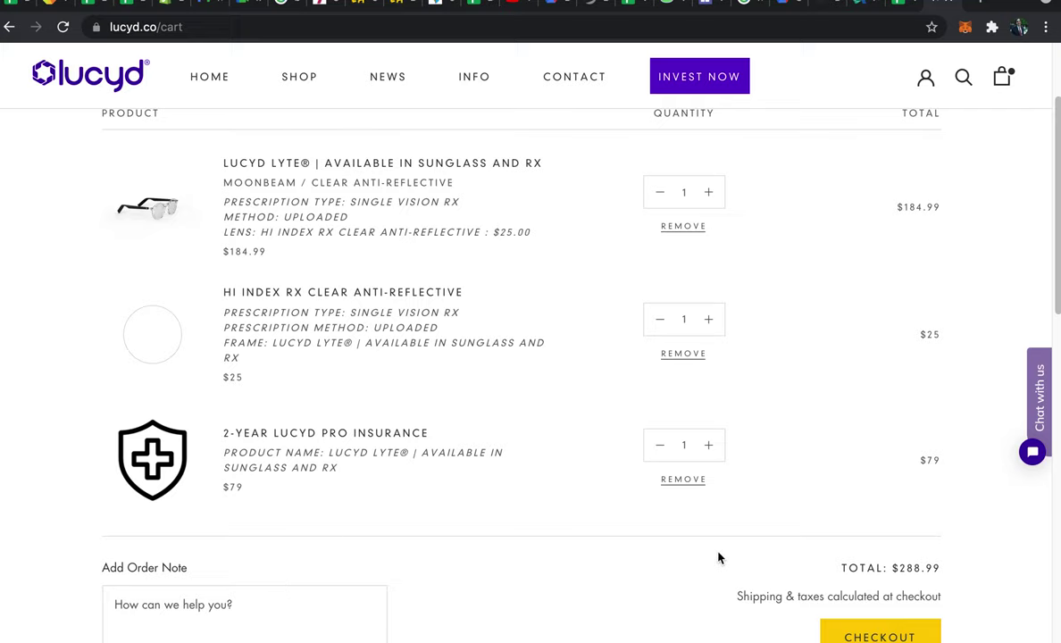
scroll(840, 462, "down", 1)
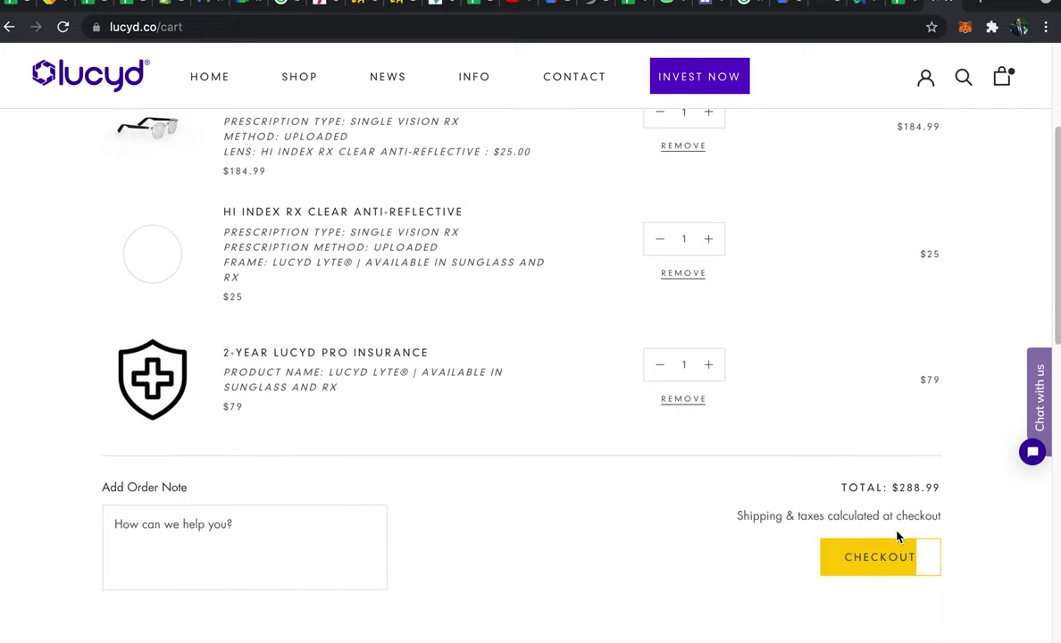
scroll(887, 509, "up", 1)
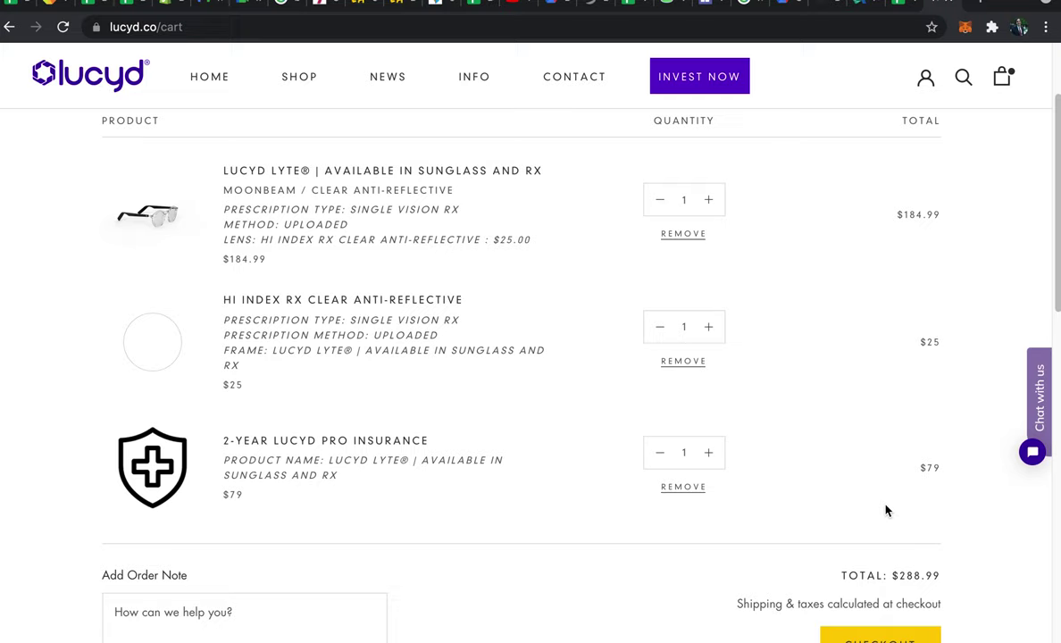
scroll(887, 509, "down", 1)
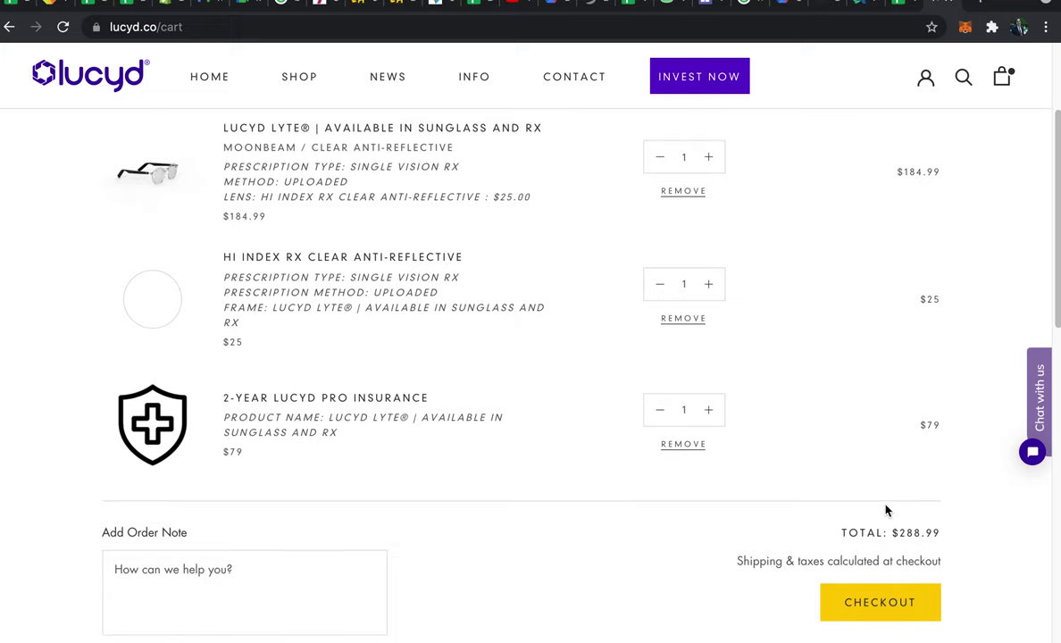
scroll(887, 510, "down", 1)
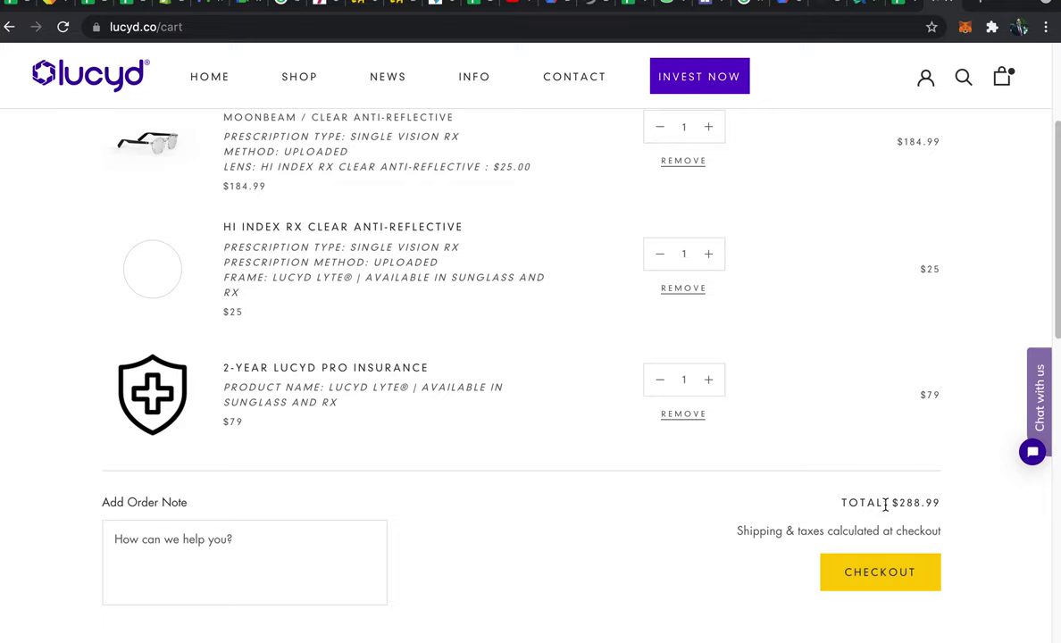
scroll(887, 507, "down", 1)
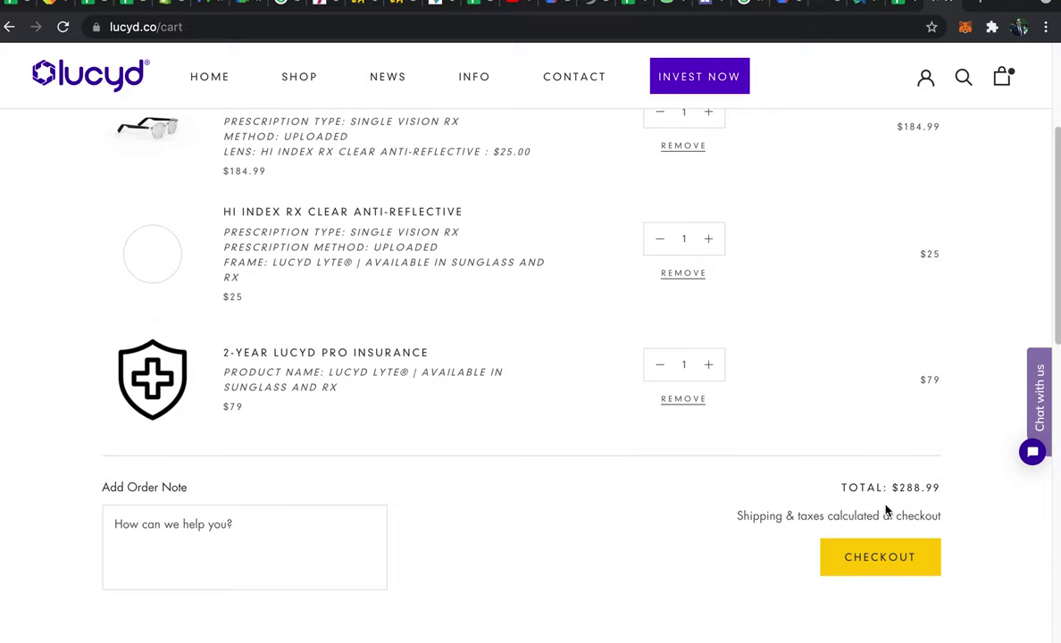
scroll(887, 507, "down", 1)
scroll(887, 510, "down", 1)
scroll(606, 396, "up", 5)
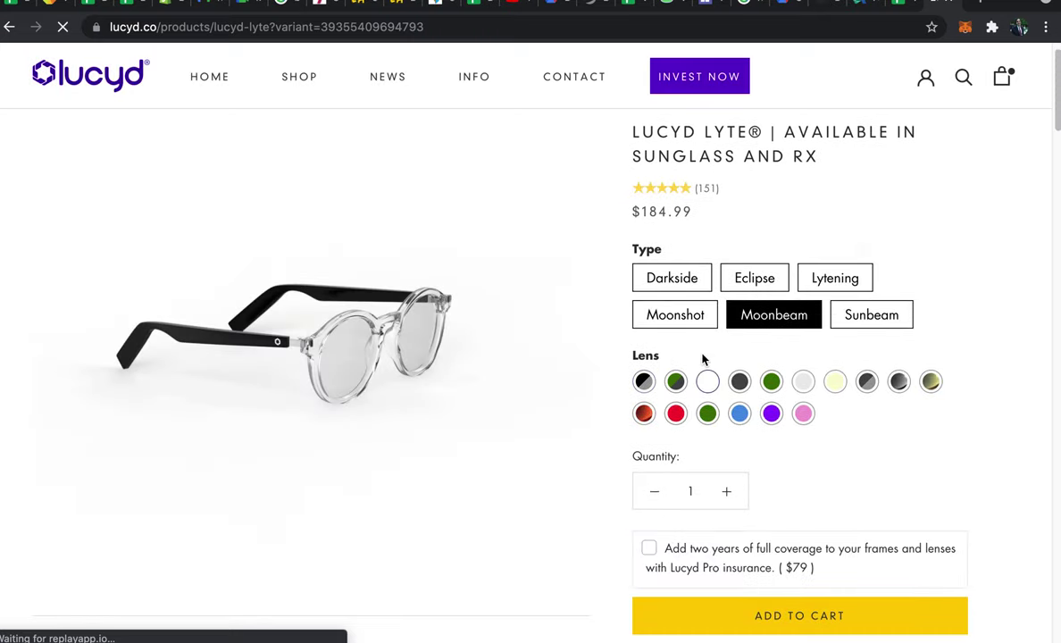
- Scroll through the Lucyd Lyte page showing Moonbeam at $184.99, quantity 1, insurance unticked
scroll(701, 358, "down", 3)
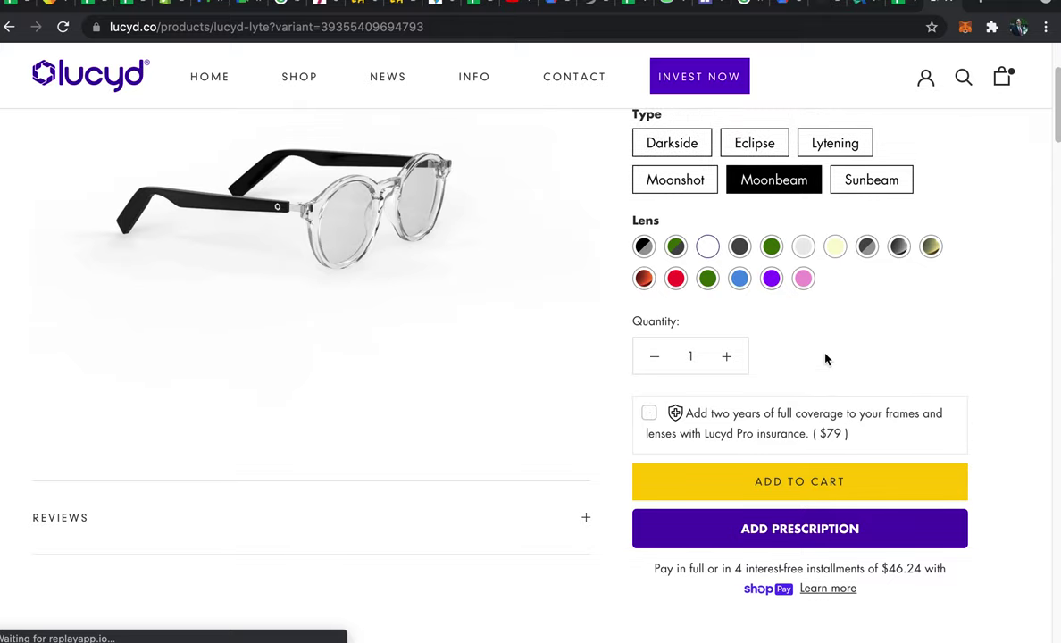
scroll(825, 359, "down", 1)
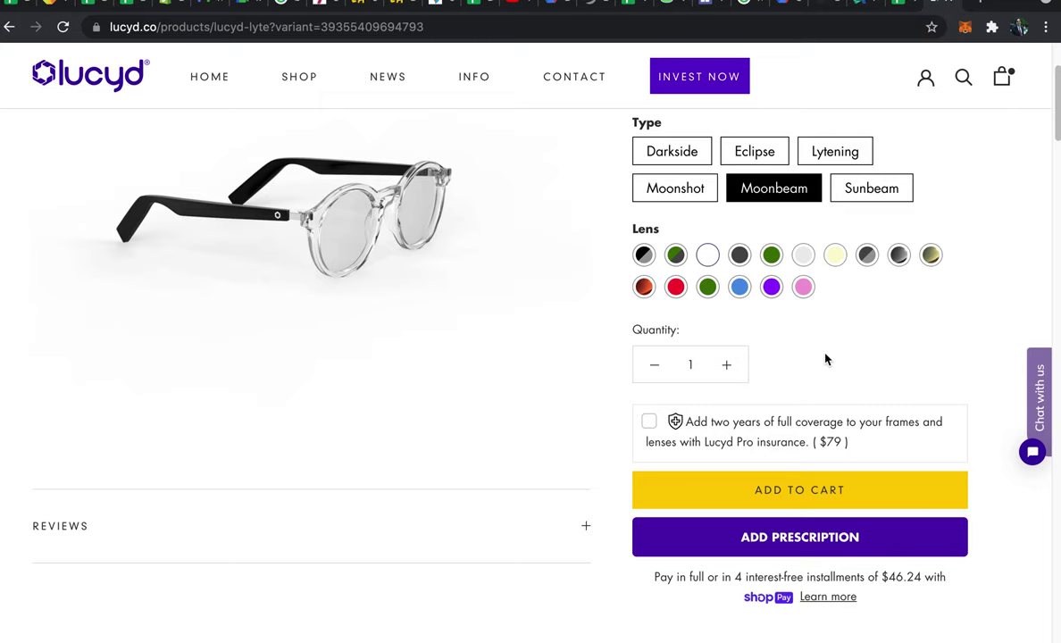
scroll(781, 350, "up", 3)
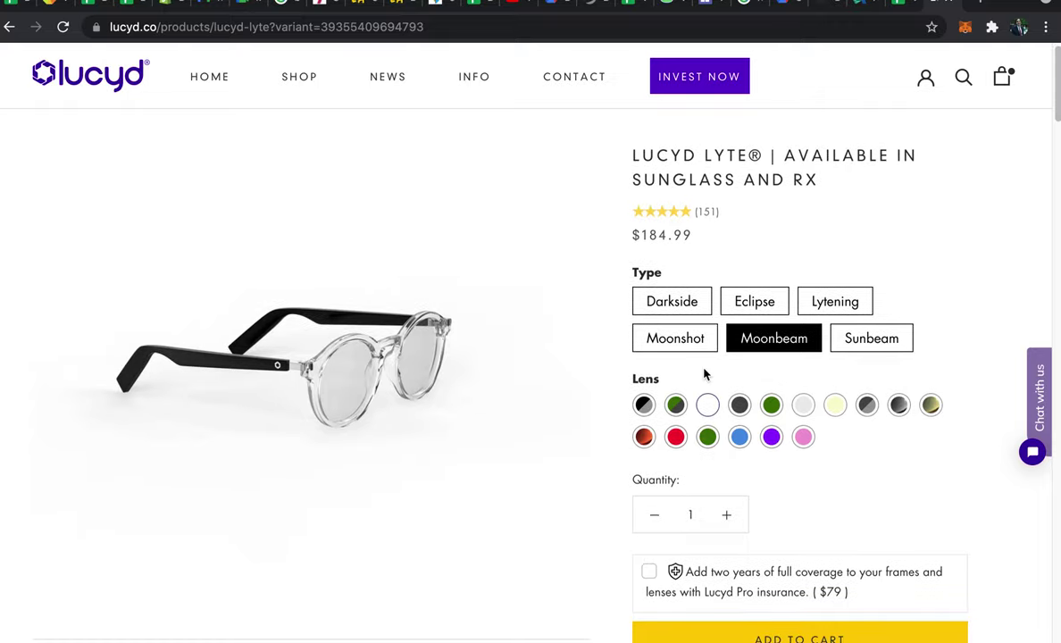
scroll(705, 375, "down", 20)
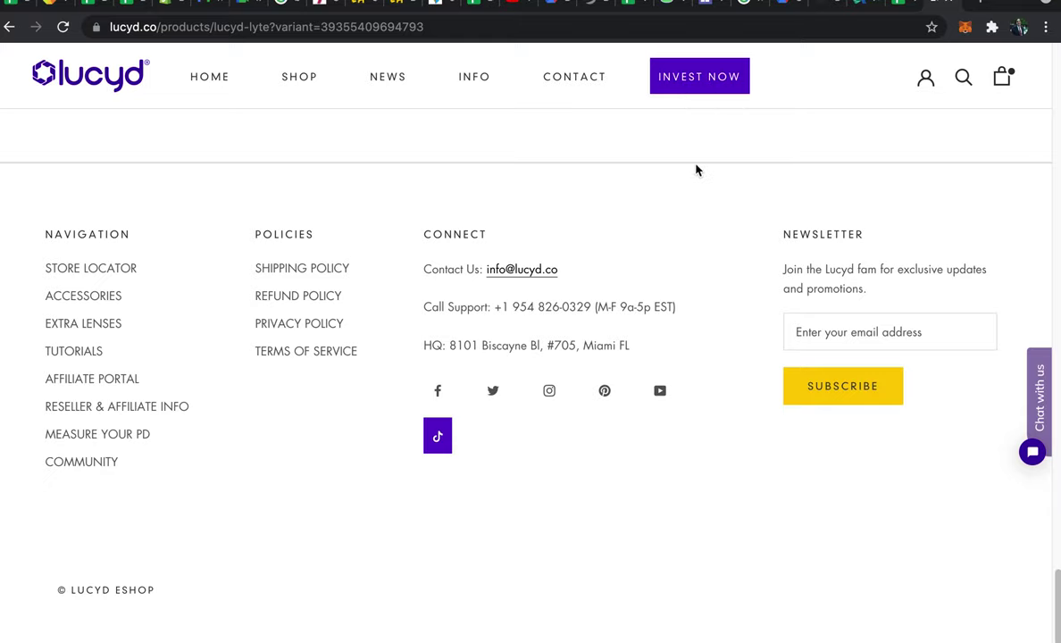
scroll(696, 169, "up", 20)
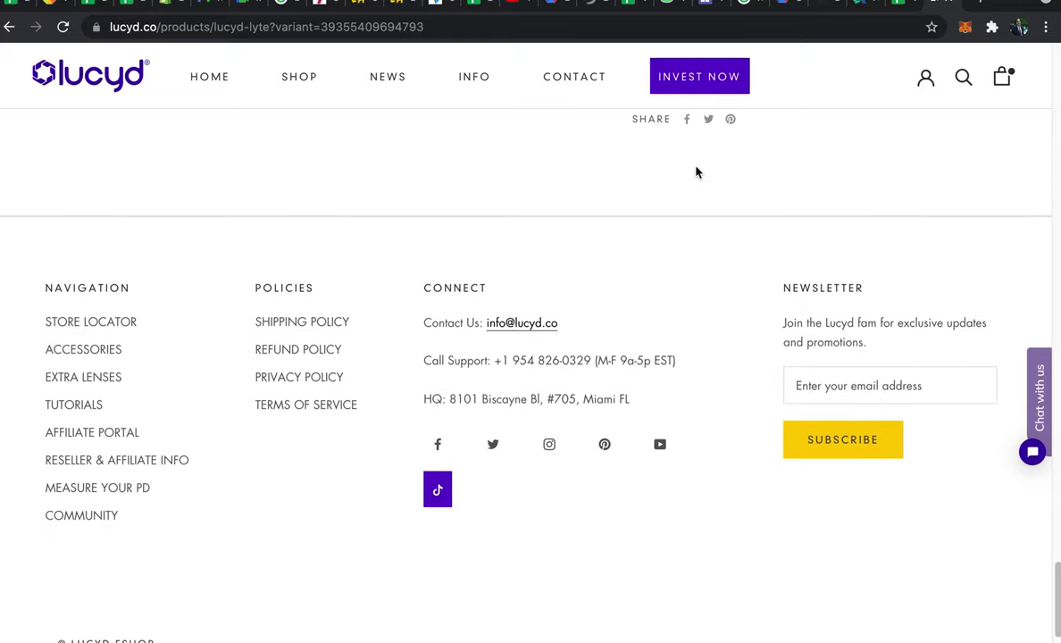